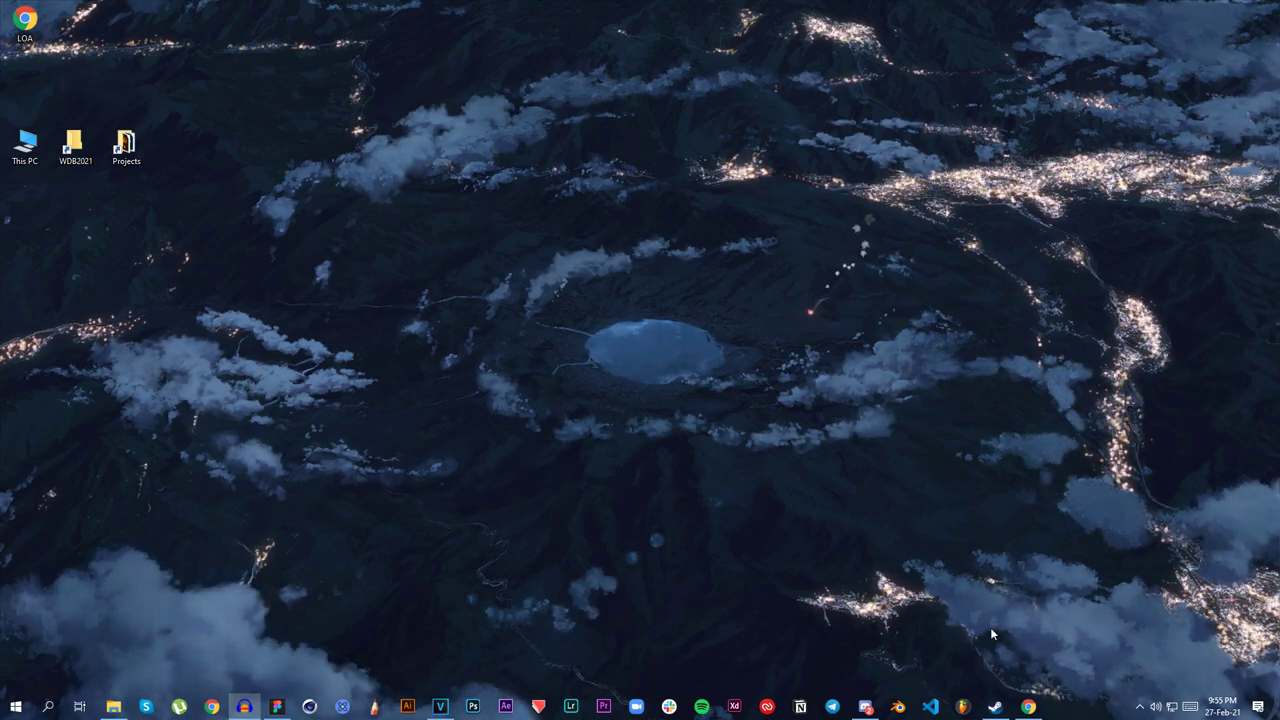
# - Search Google for 'CIBC student gic' and open the ISBO - CIBC payment result
pyautogui.click(1028, 707)
pyautogui.click(608, 310)
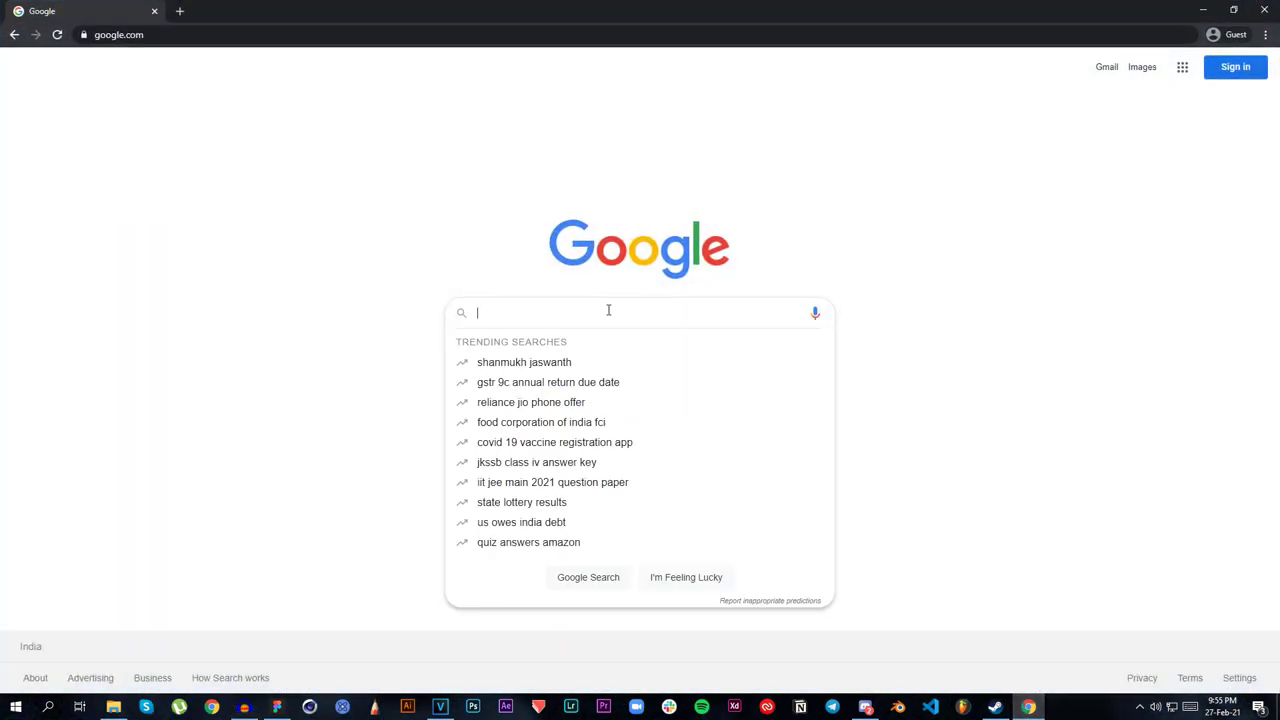
pyautogui.write('CI')
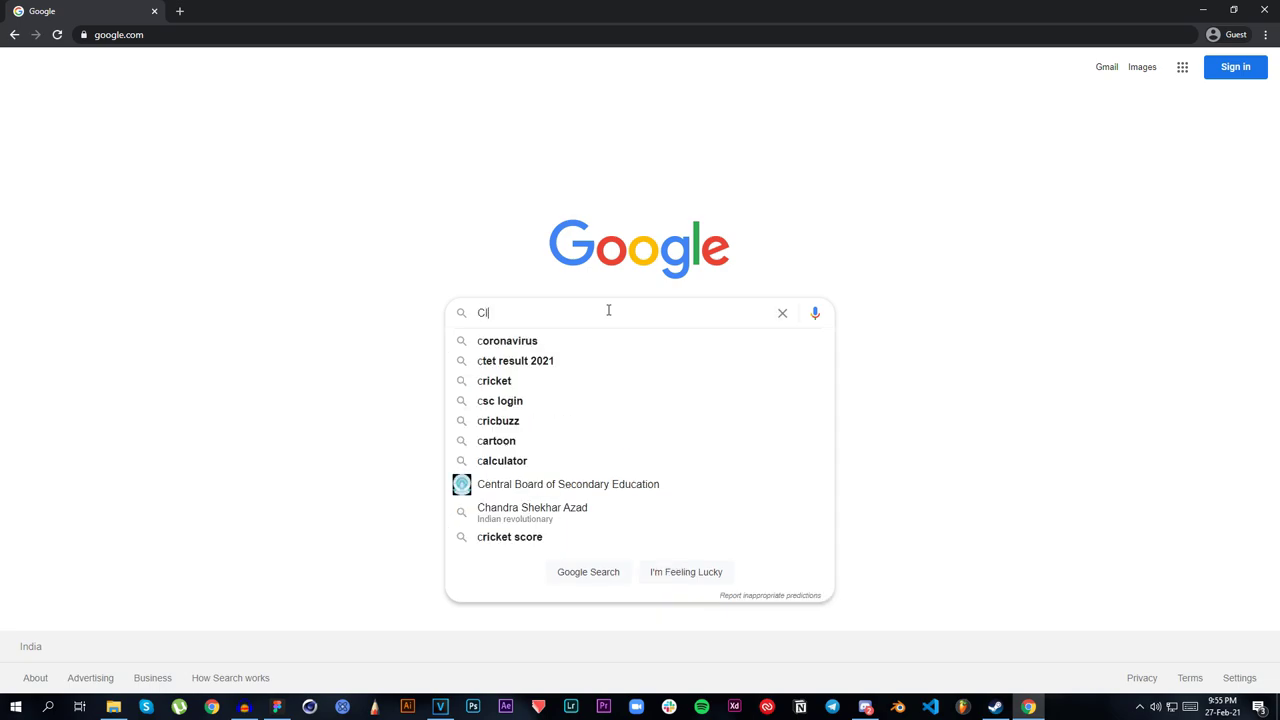
pyautogui.write('BC student ti')
pyautogui.press('BackSpace')
pyautogui.write('gi')
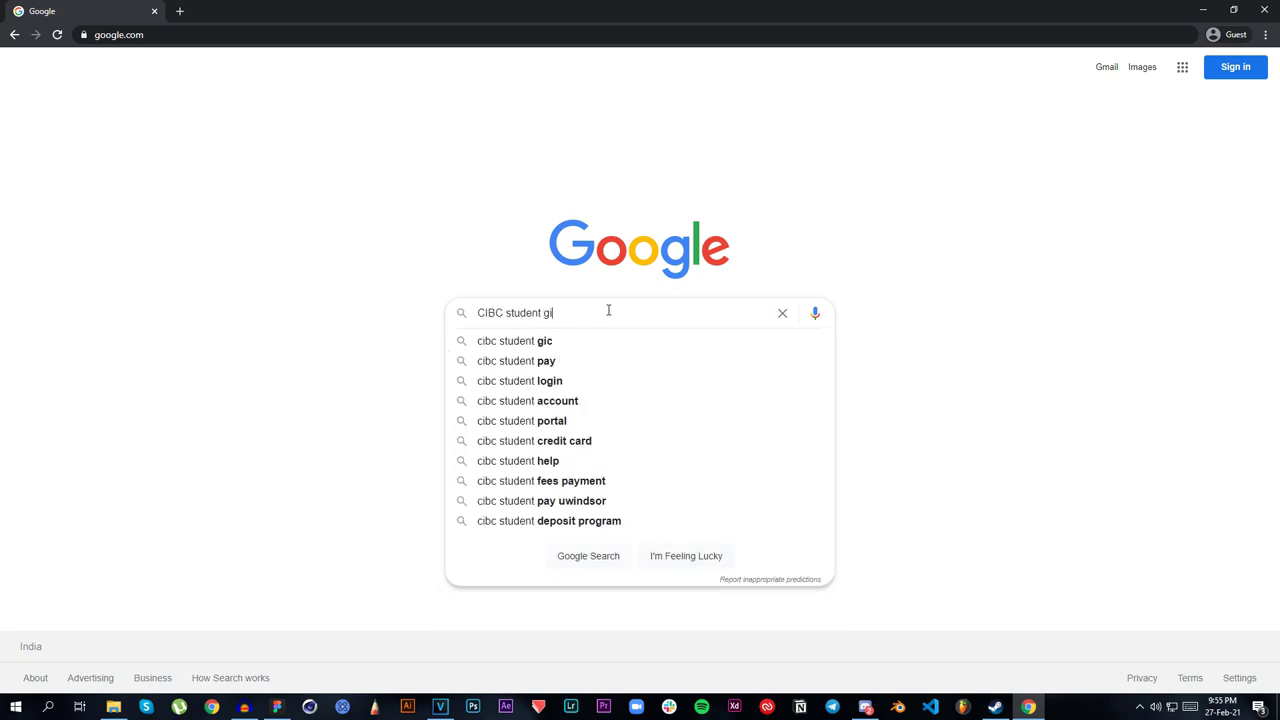
pyautogui.write('c')
pyautogui.press('Return')
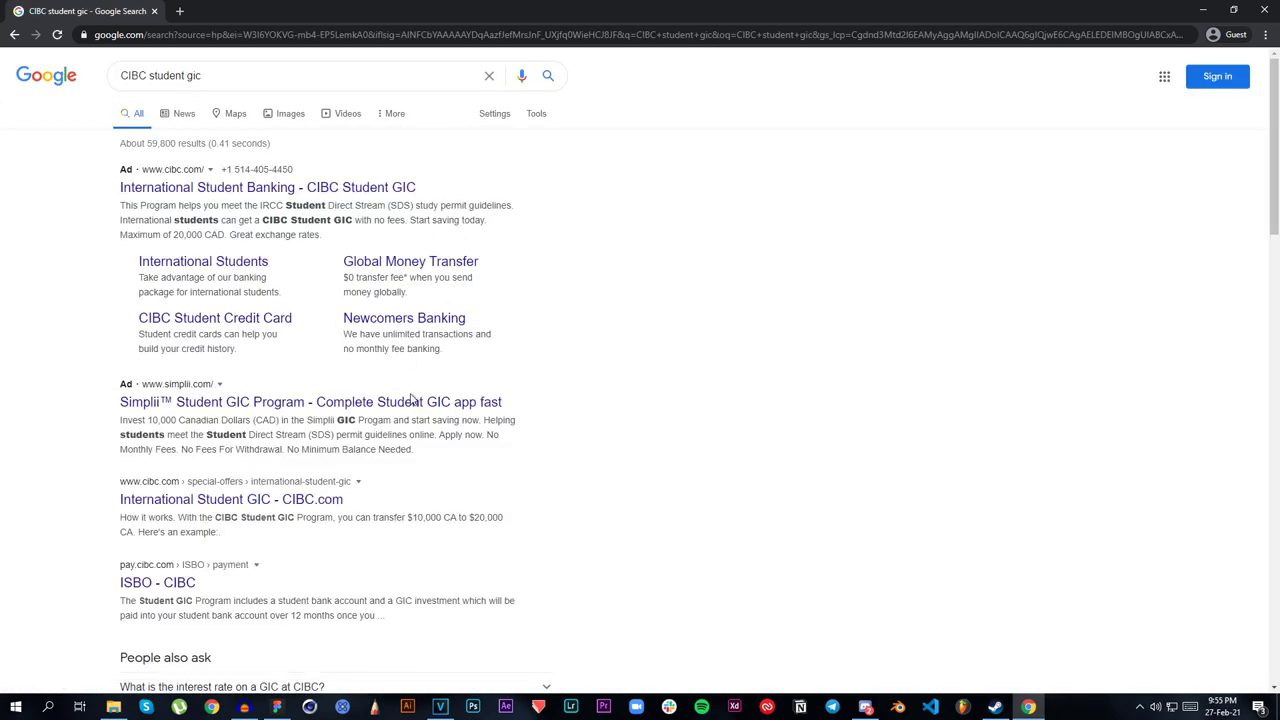
pyautogui.scroll(-1, 415, 405)
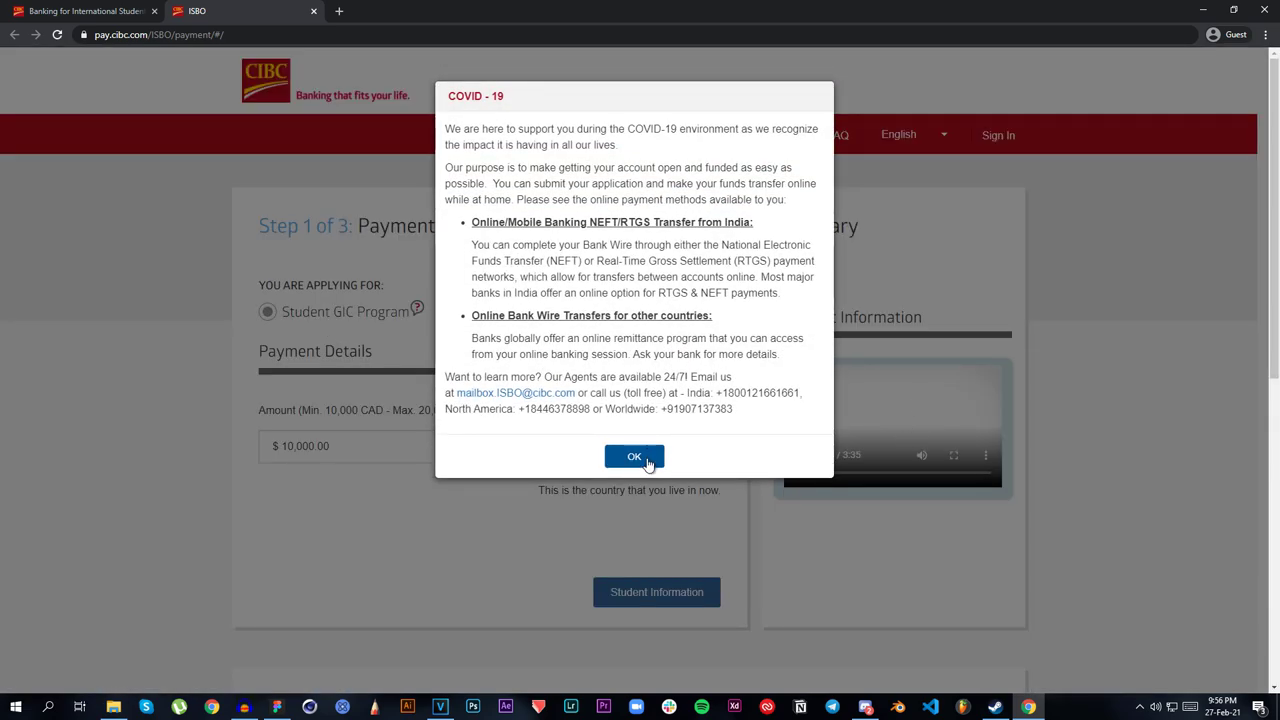
# - Dismiss the COVID-19 notice and set India as the payment country
pyautogui.click(636, 458)
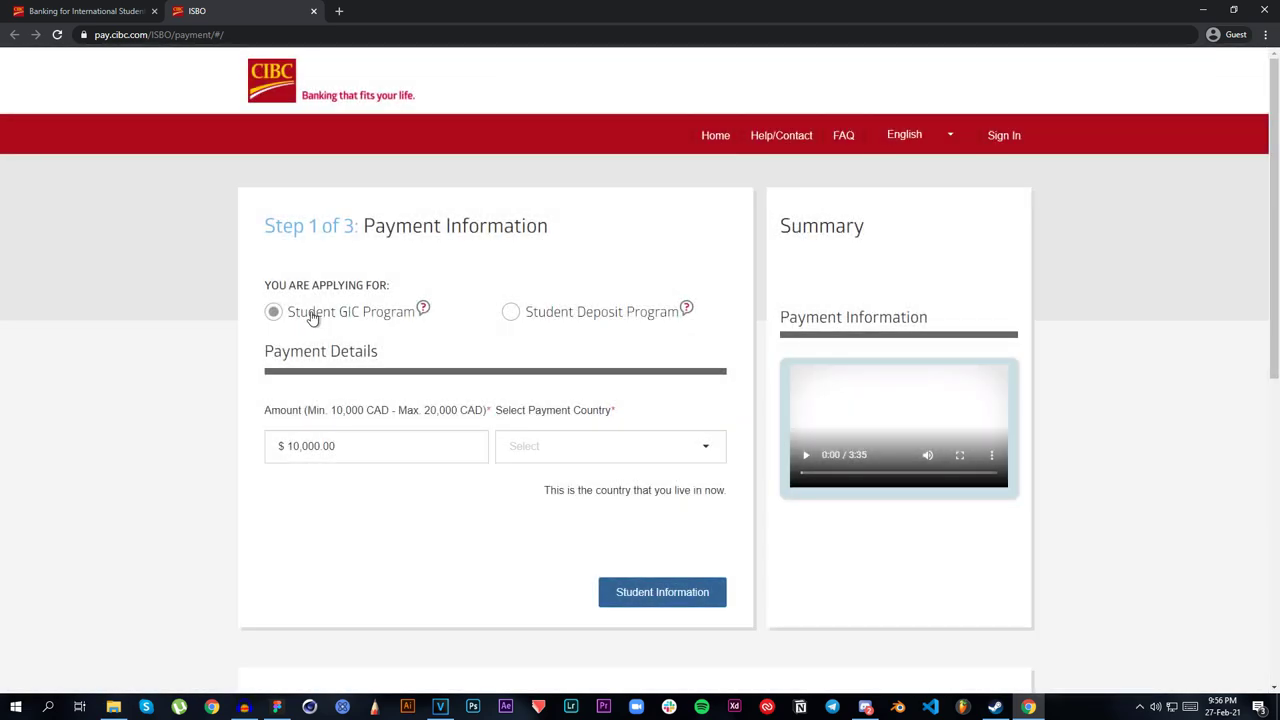
pyautogui.click(623, 449)
pyautogui.write('Indi')
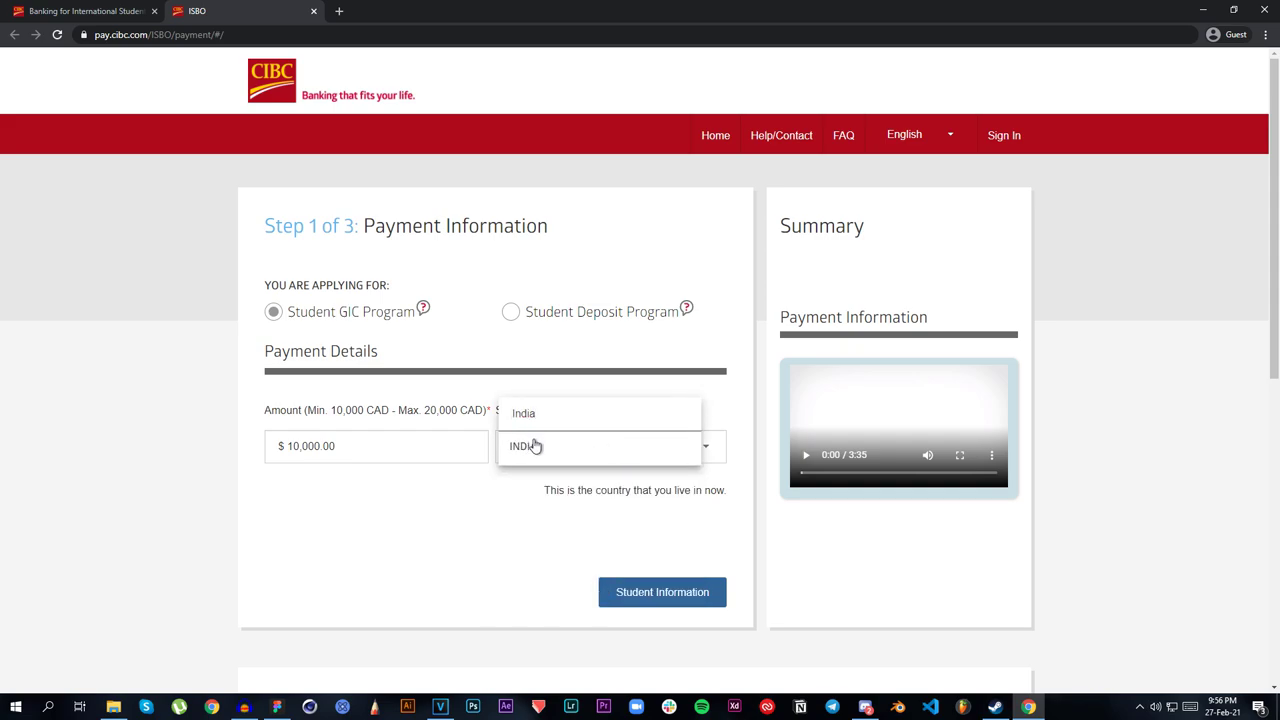
pyautogui.press('Return')
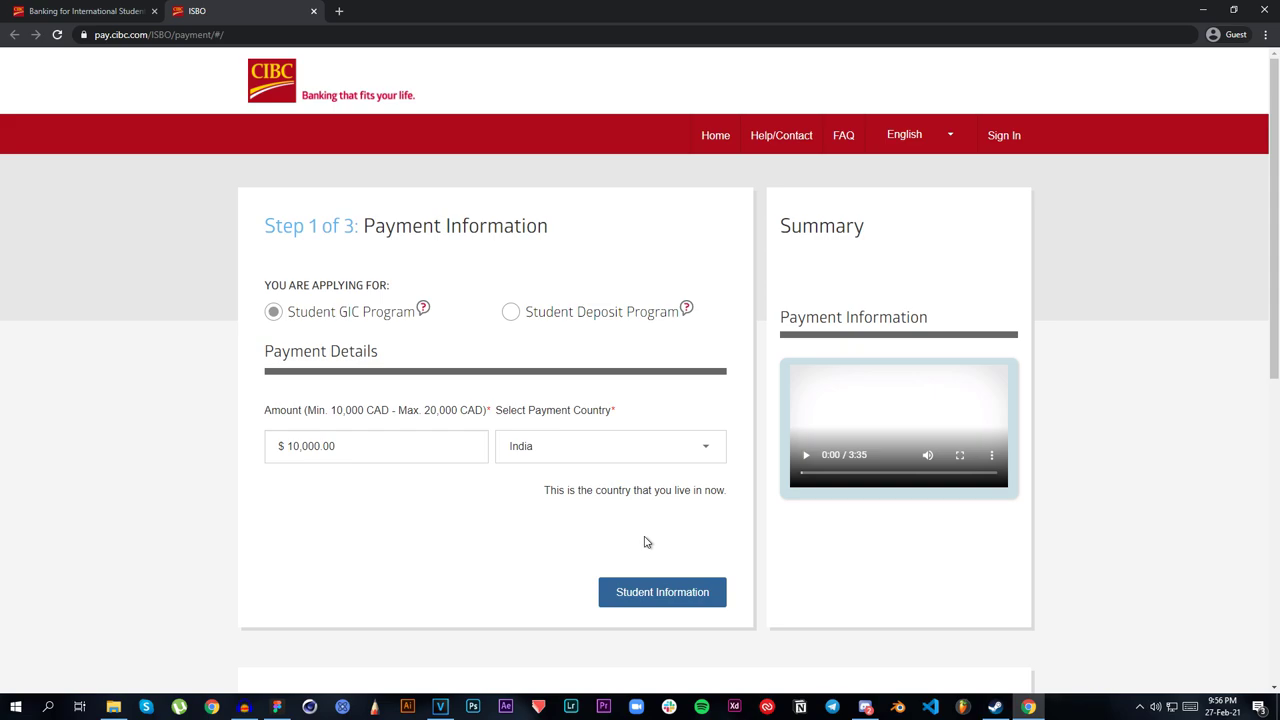
# - Keep payment in INR and choose Bank Wire for 604,047.12 INR with no program fee
pyautogui.scroll(-3, 640, 538)
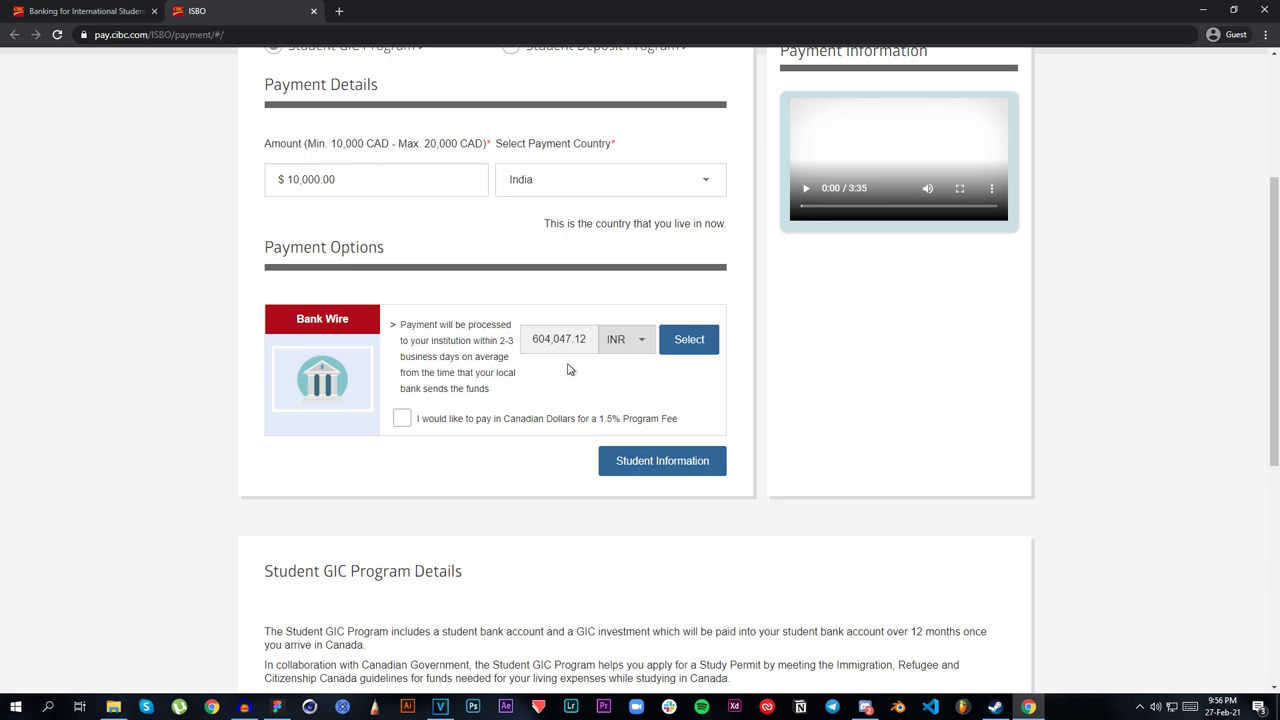
pyautogui.click(401, 420)
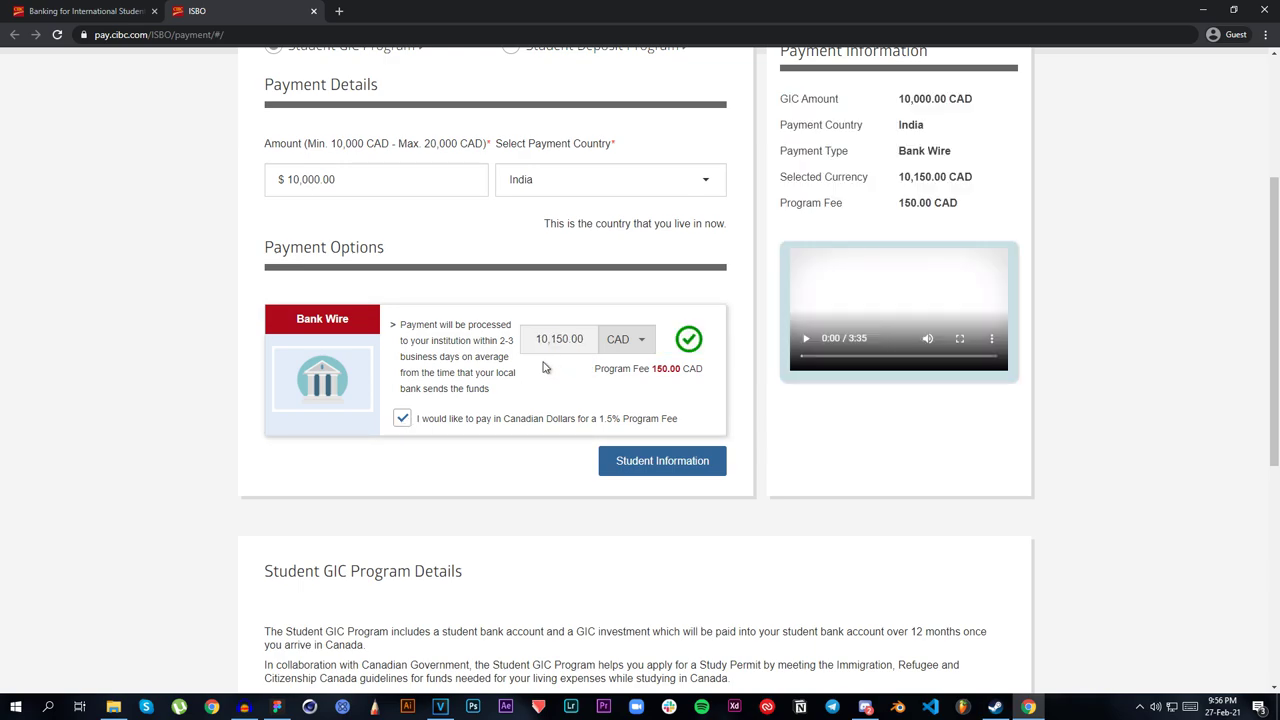
pyautogui.click(401, 419)
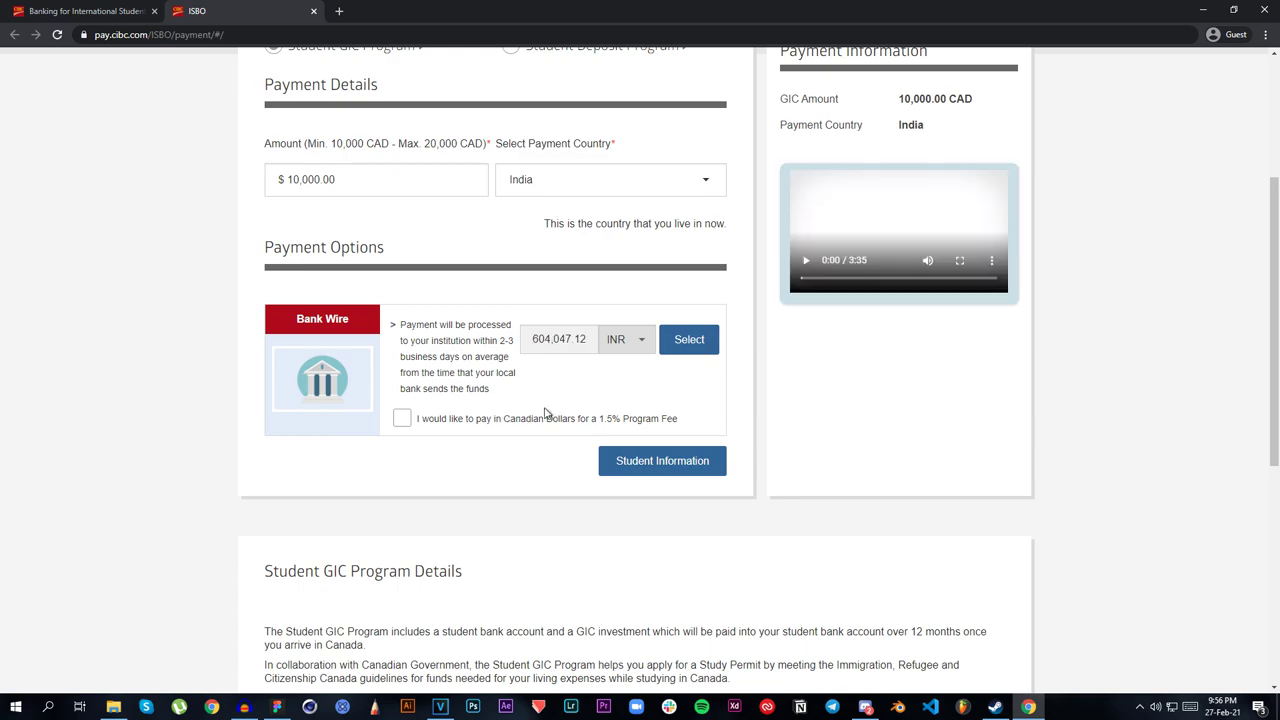
pyautogui.click(703, 352)
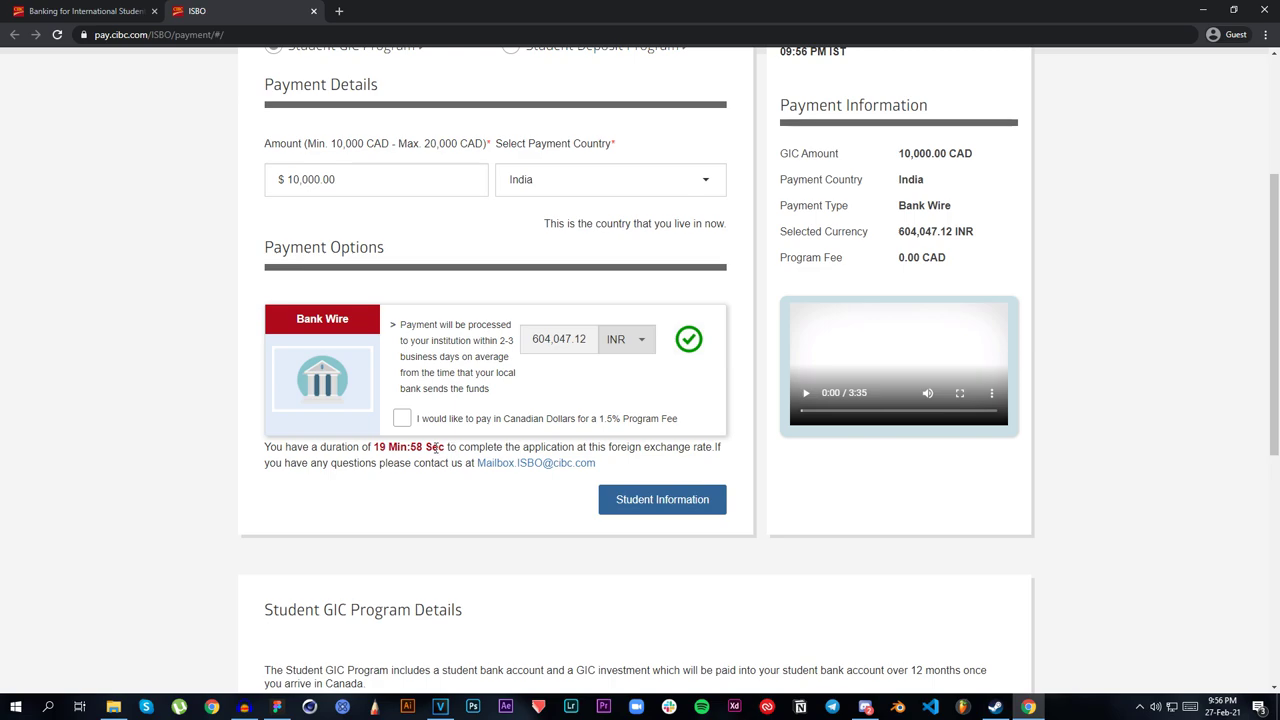
pyautogui.moveTo(387, 448); pyautogui.dragTo(376, 448)
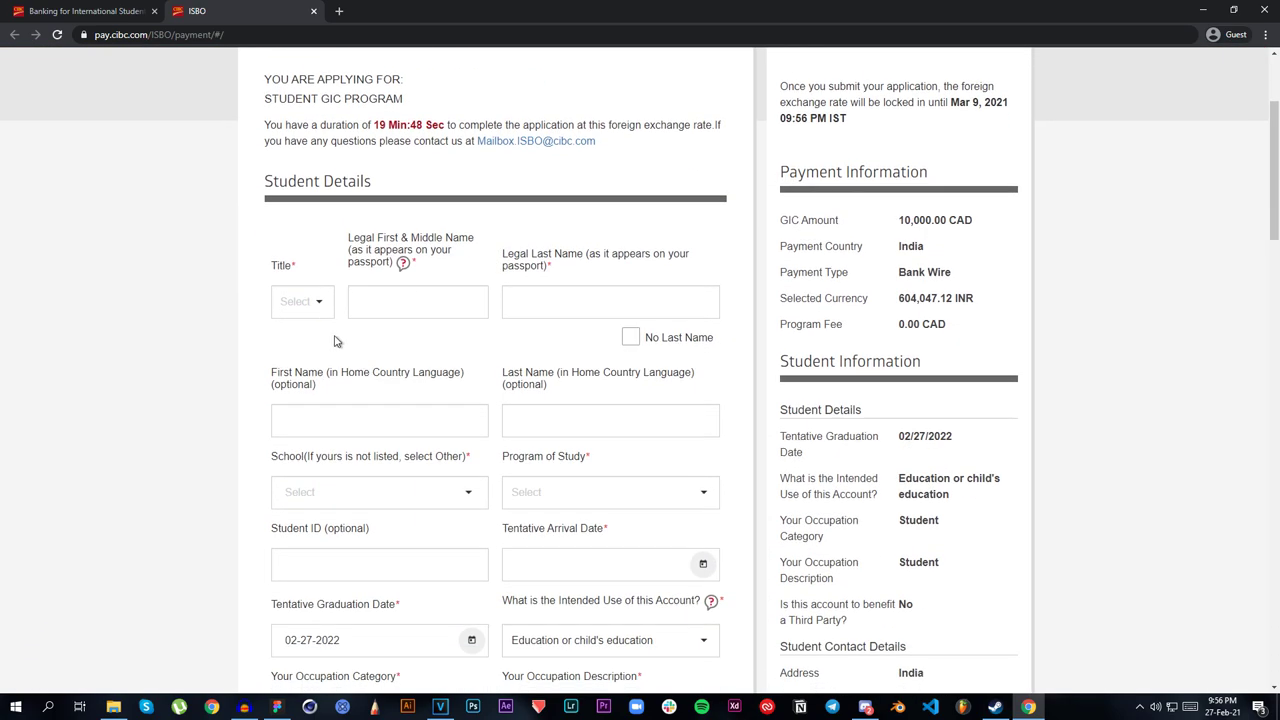
# - Set the title to Mr and enter the student's legal first and last name
pyautogui.click(302, 301)
pyautogui.click(302, 307)
pyautogui.click(400, 302)
pyautogui.write('S')
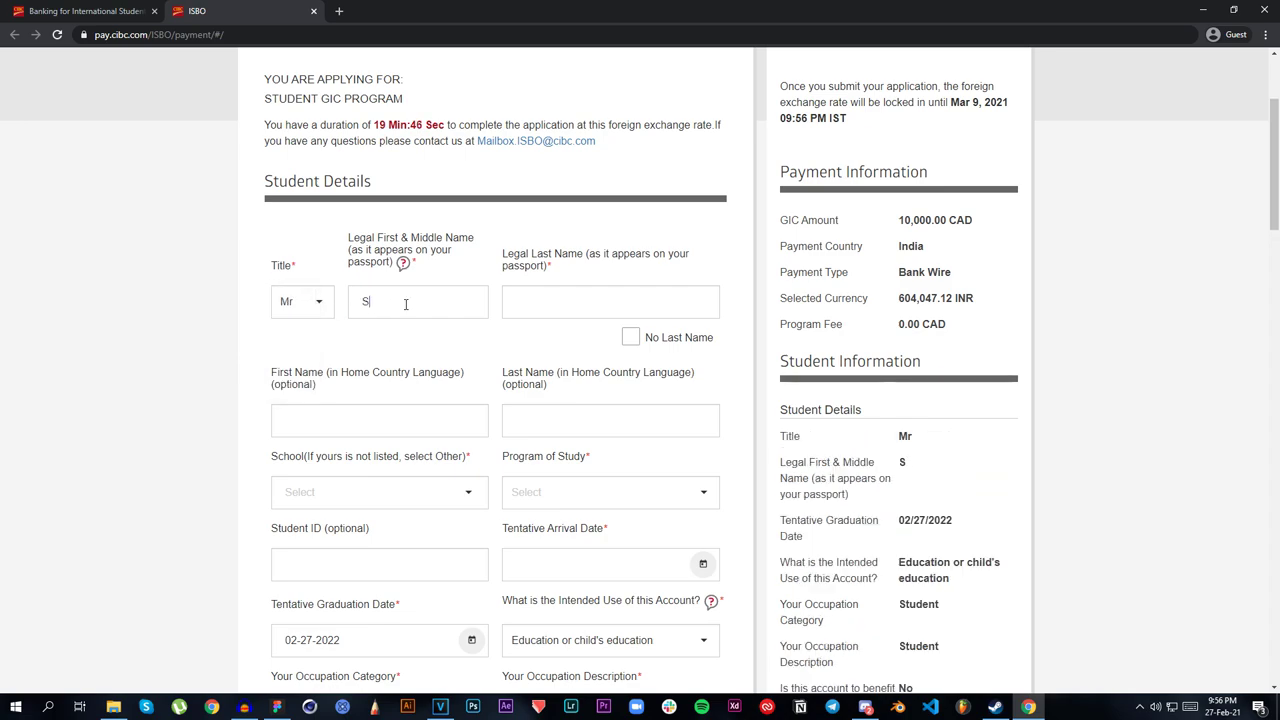
pyautogui.write('am')
pyautogui.press('Tab')
pyautogui.write('Smi')
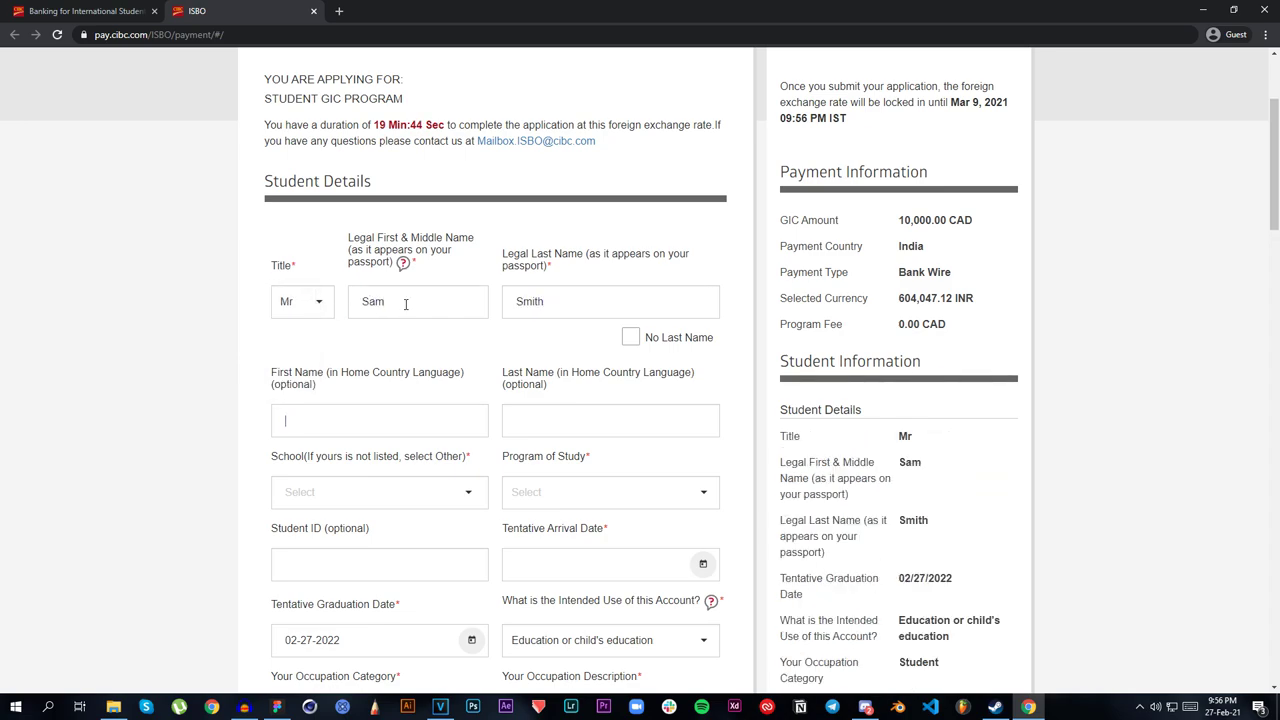
# - Choose Academy Of Learning College - Ottawa as the school and Program Not Listed
pyautogui.scroll(-1, 449, 314)
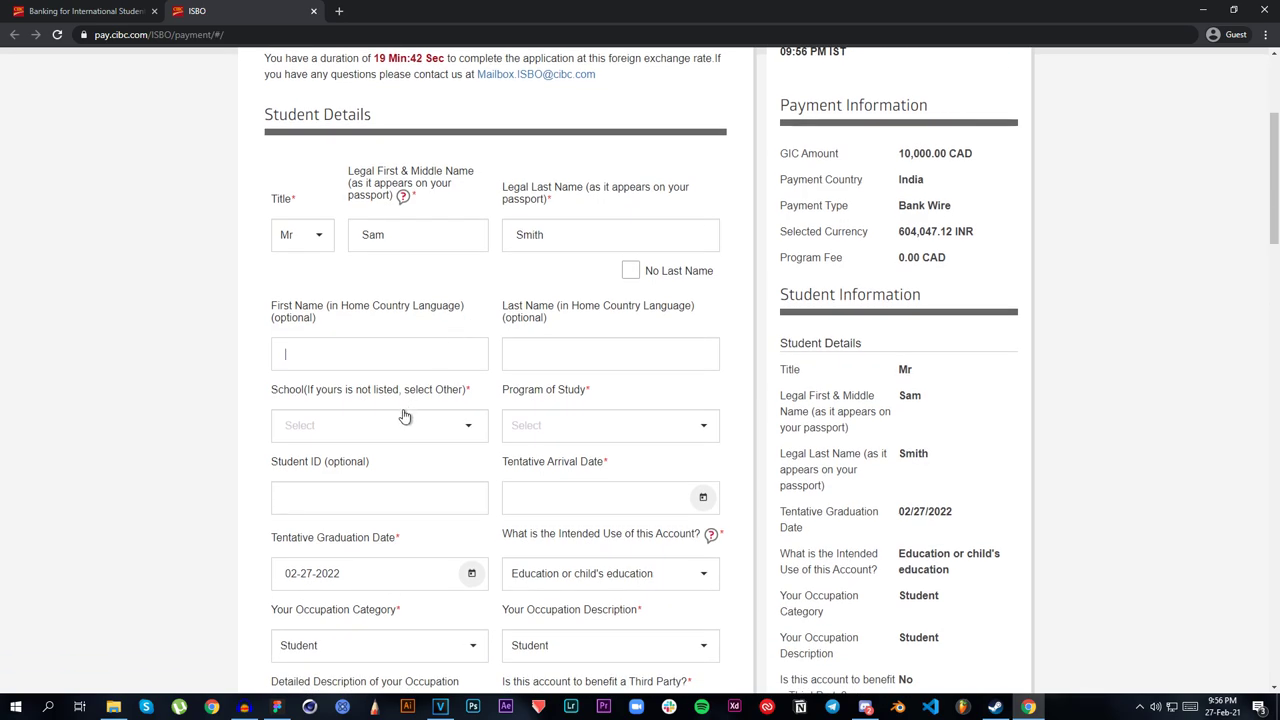
pyautogui.click(401, 416)
pyautogui.click(365, 443)
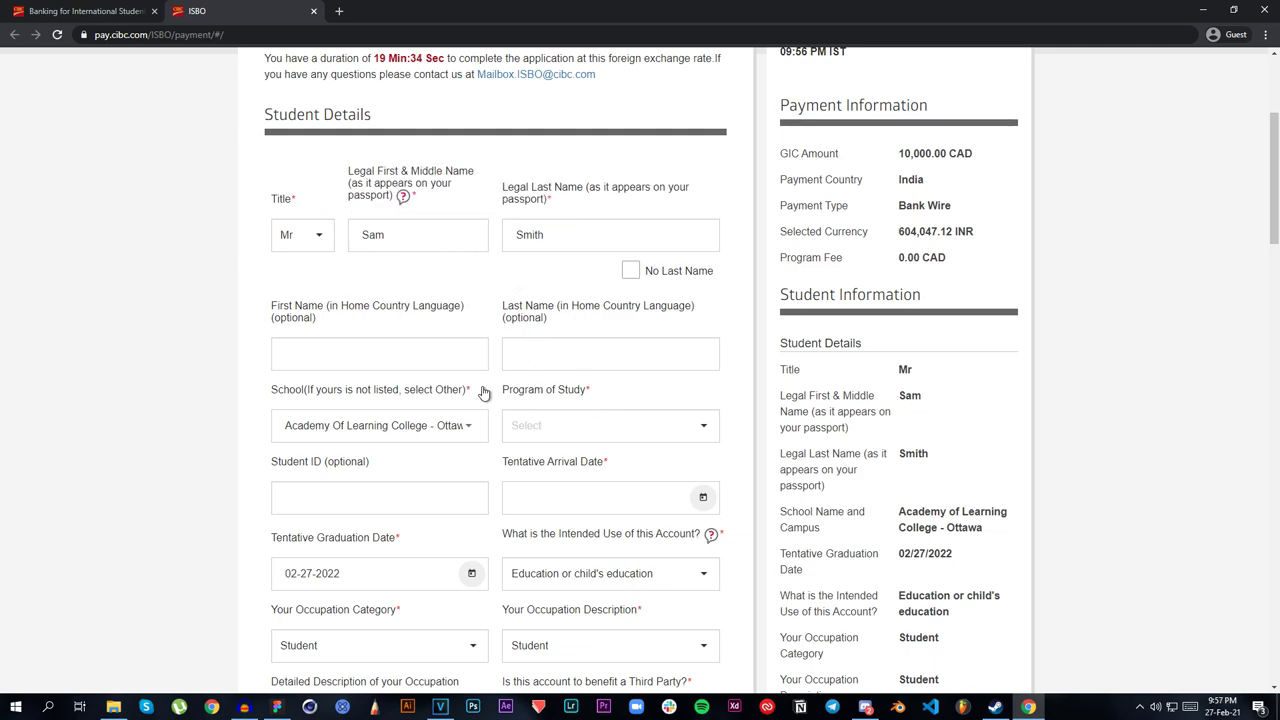
pyautogui.scroll(-1, 472, 460)
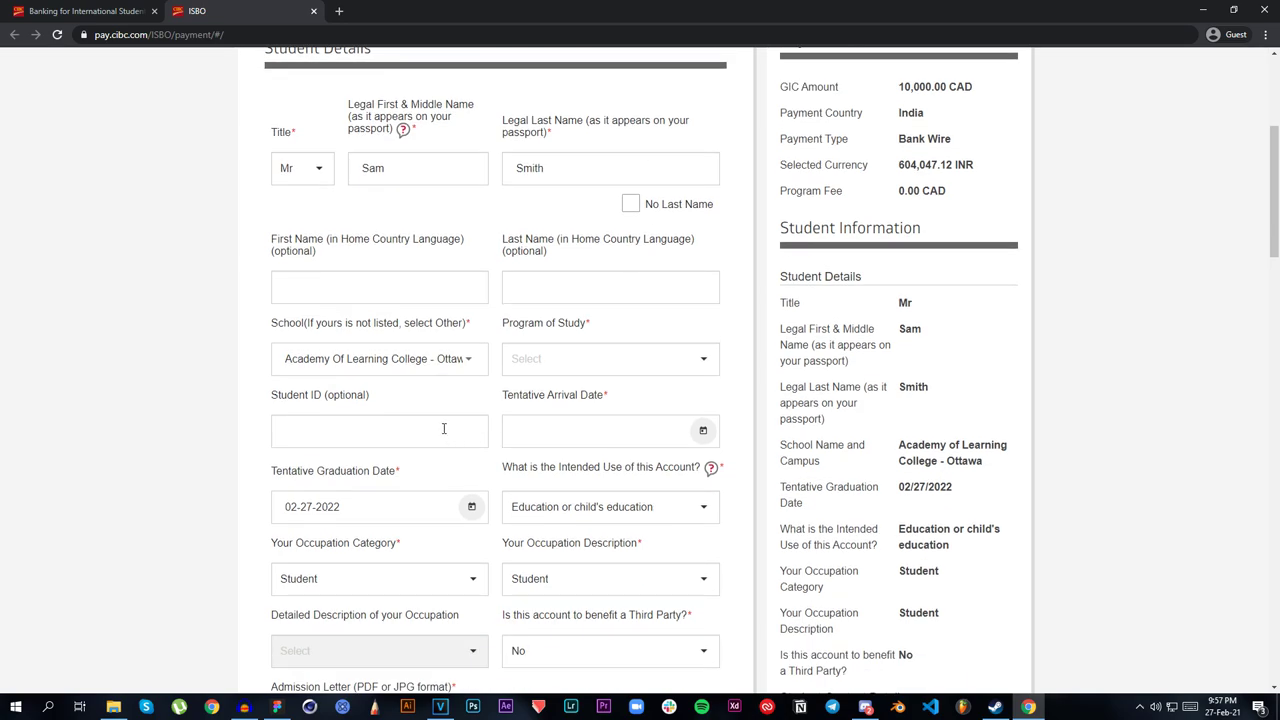
pyautogui.scroll(1, 535, 355)
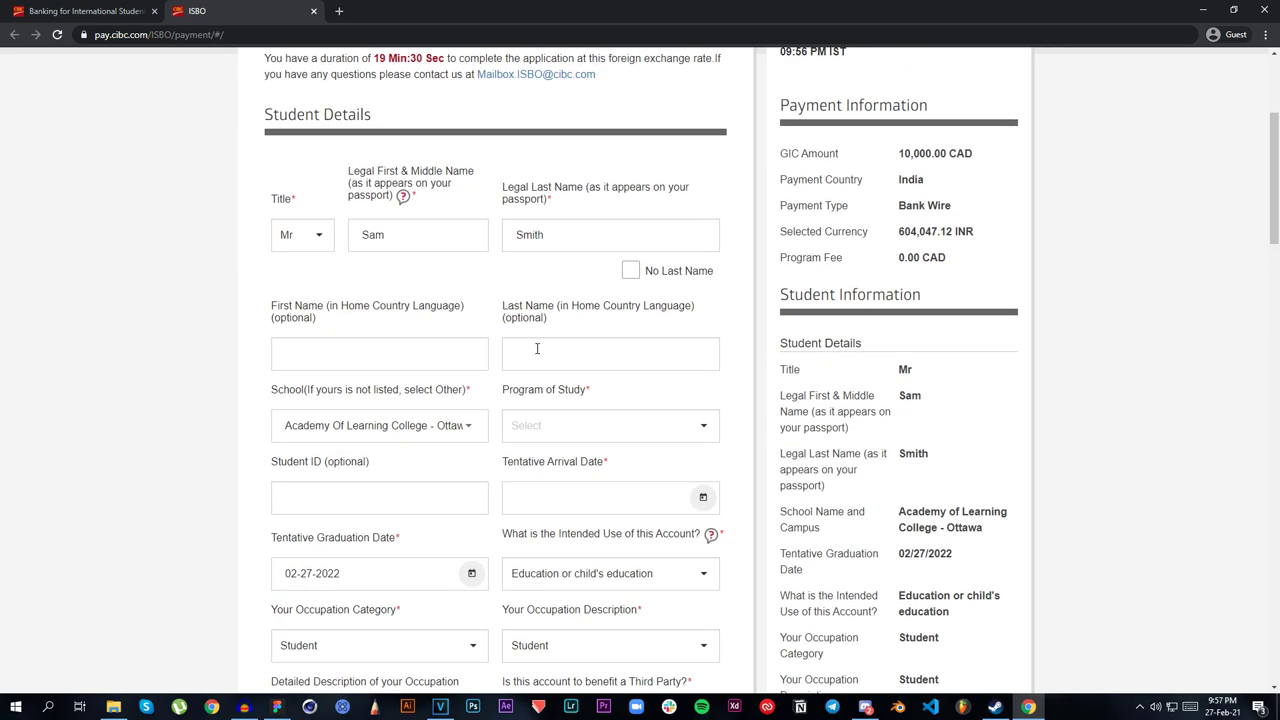
pyautogui.click(563, 428)
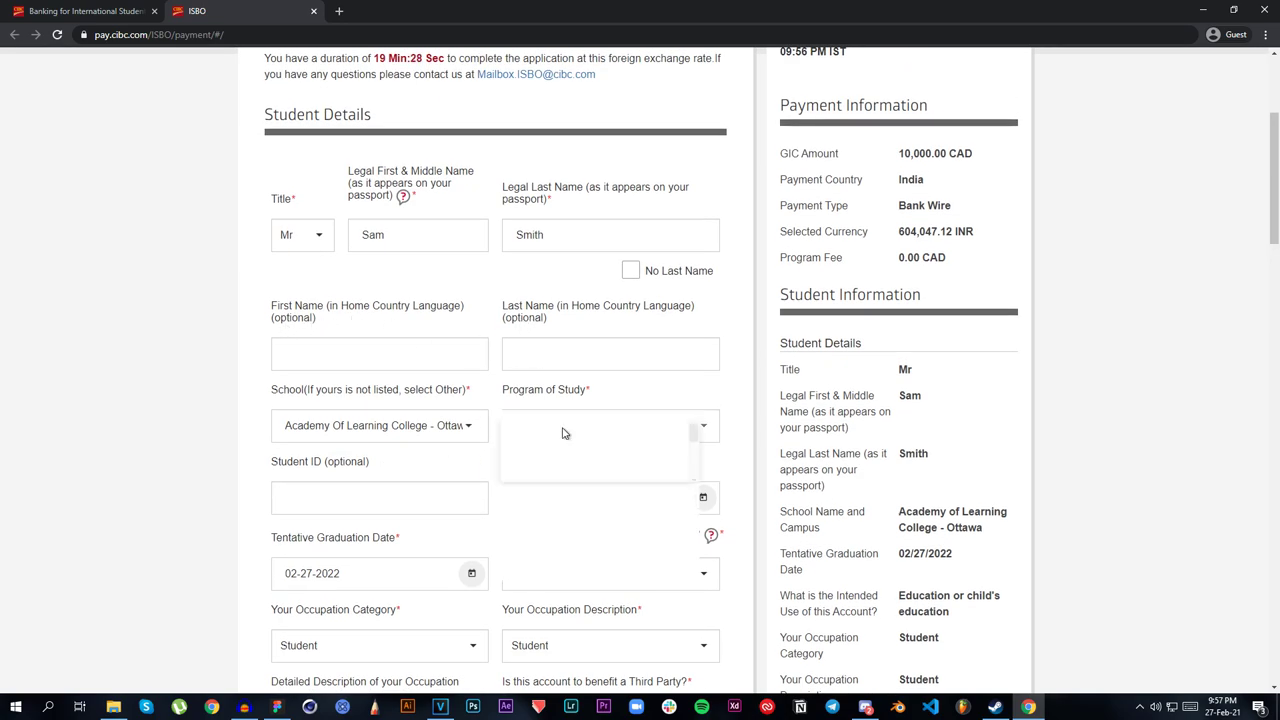
pyautogui.scroll(-1, 586, 469)
pyautogui.scroll(-5, 591, 471)
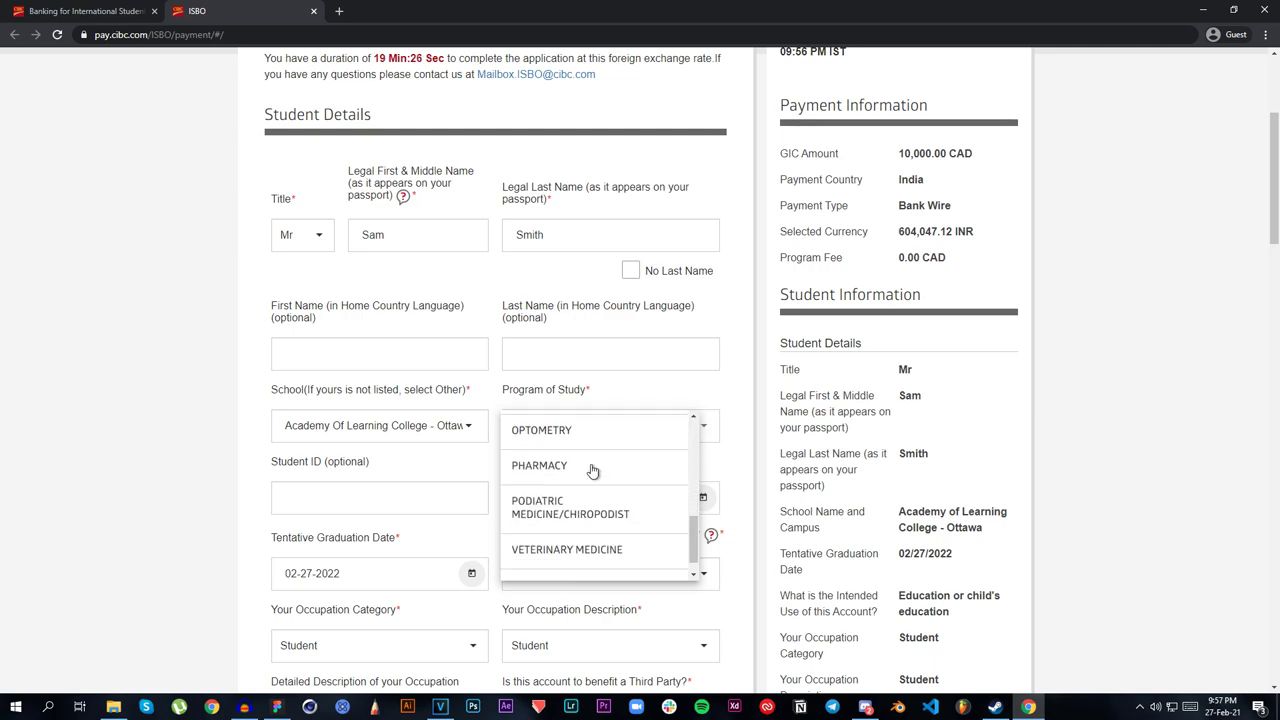
pyautogui.scroll(-3, 594, 498)
pyautogui.click(556, 495)
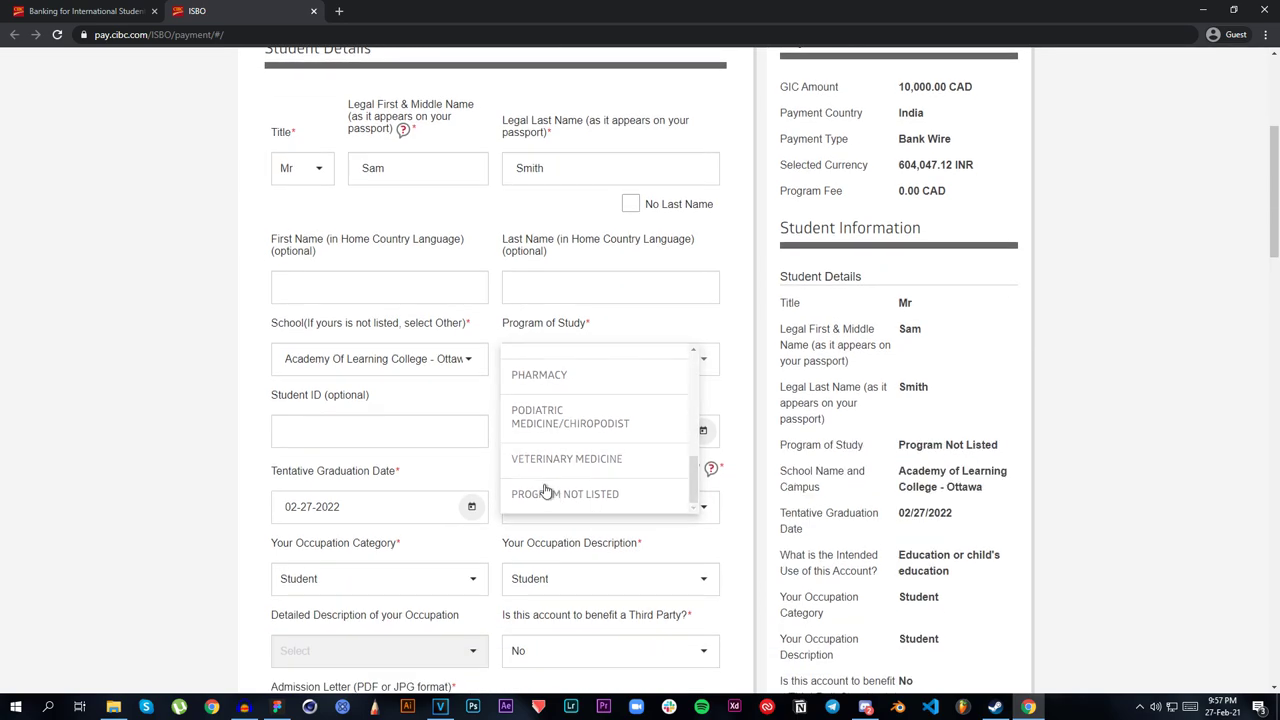
# - Enter the student ID and set the arrival date to June 2, 2021
pyautogui.scroll(-1, 492, 402)
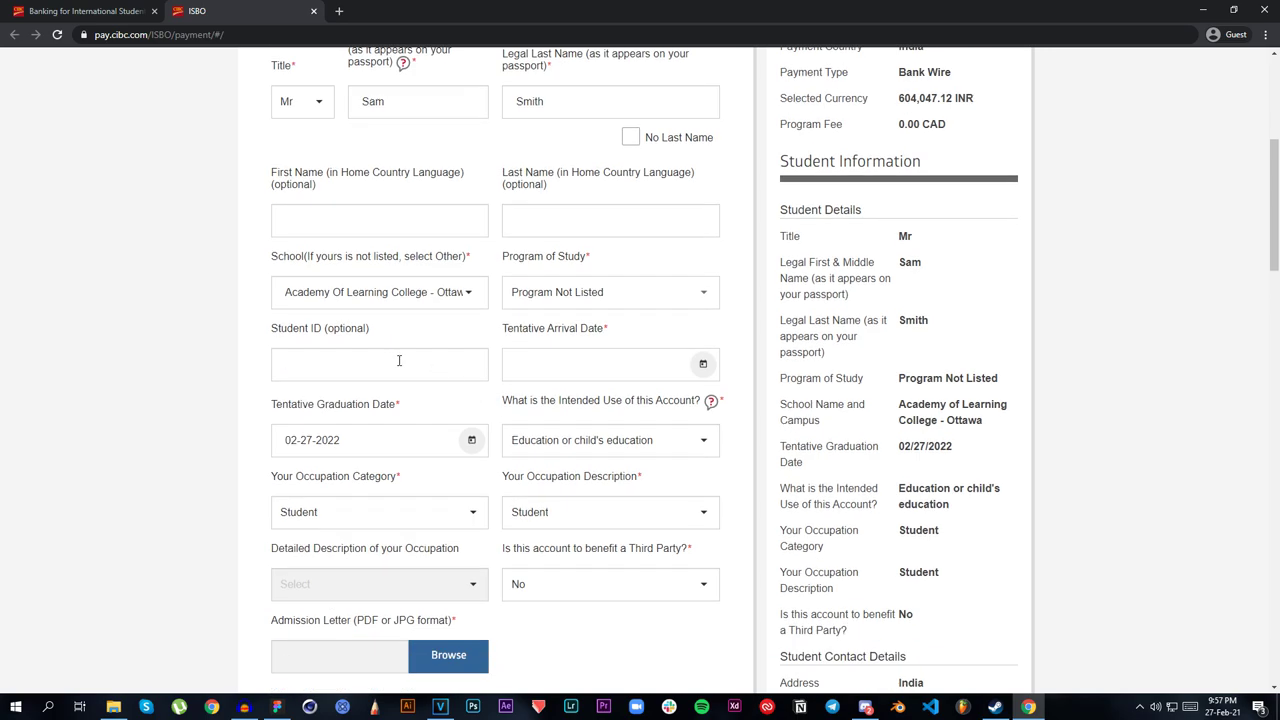
pyautogui.write('764')
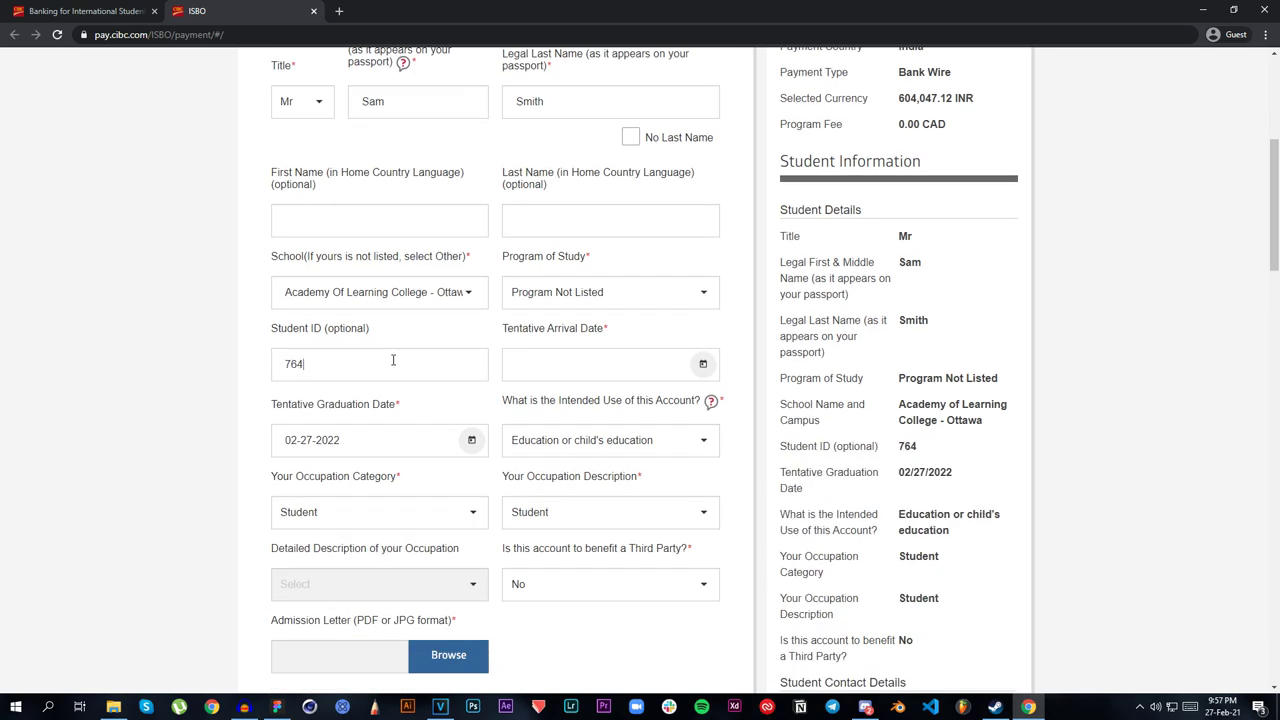
pyautogui.write('51623')
pyautogui.scroll(-1, 395, 360)
pyautogui.click(702, 297)
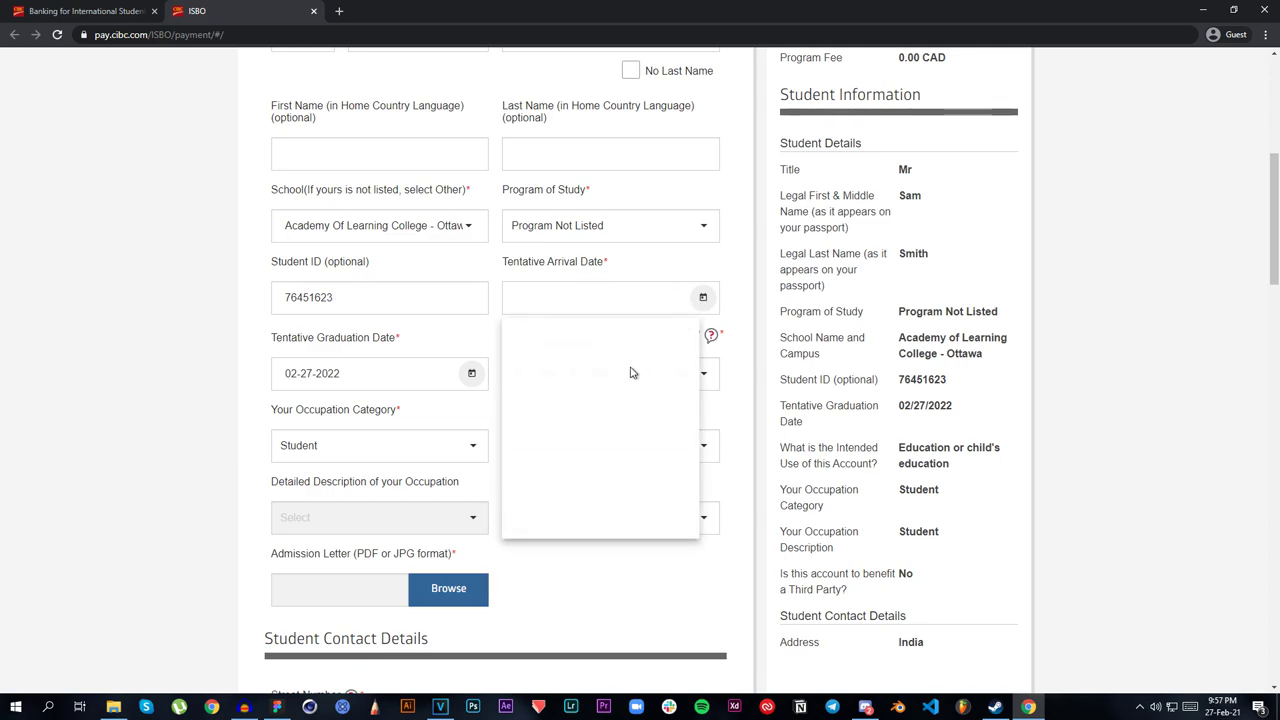
pyautogui.doubleClick(683, 348)
pyautogui.click(683, 348)
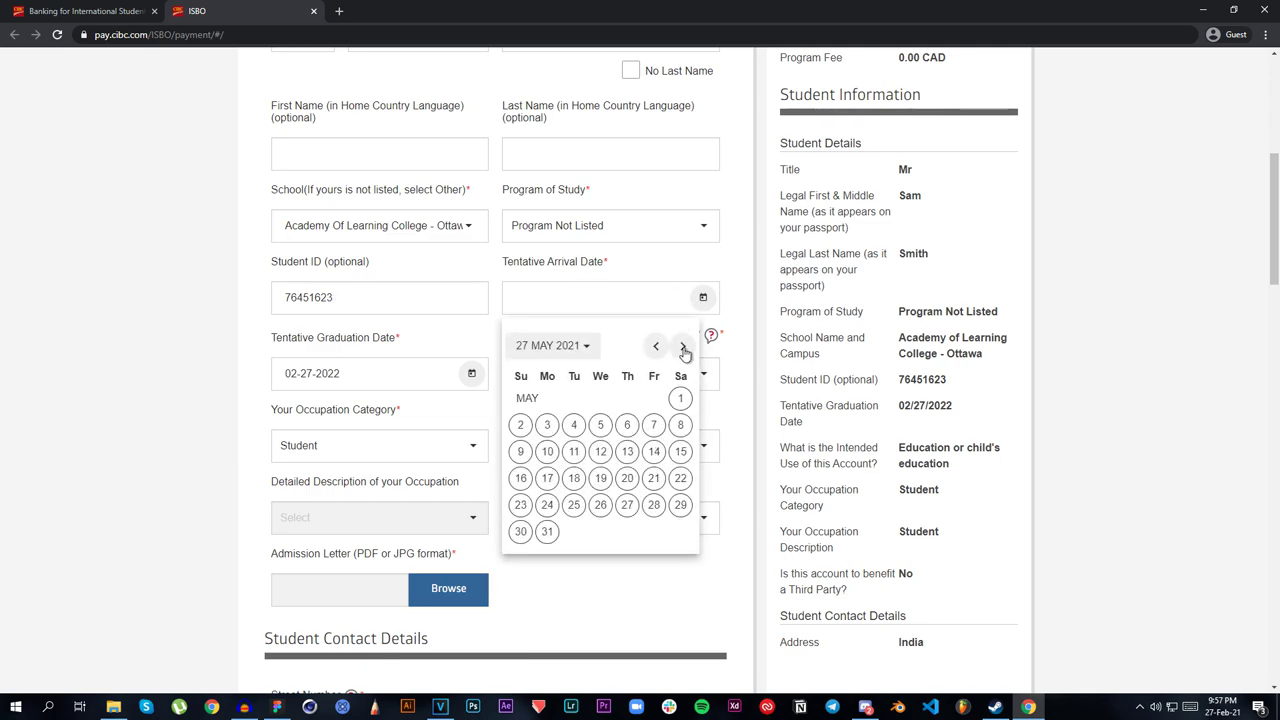
pyautogui.click(601, 428)
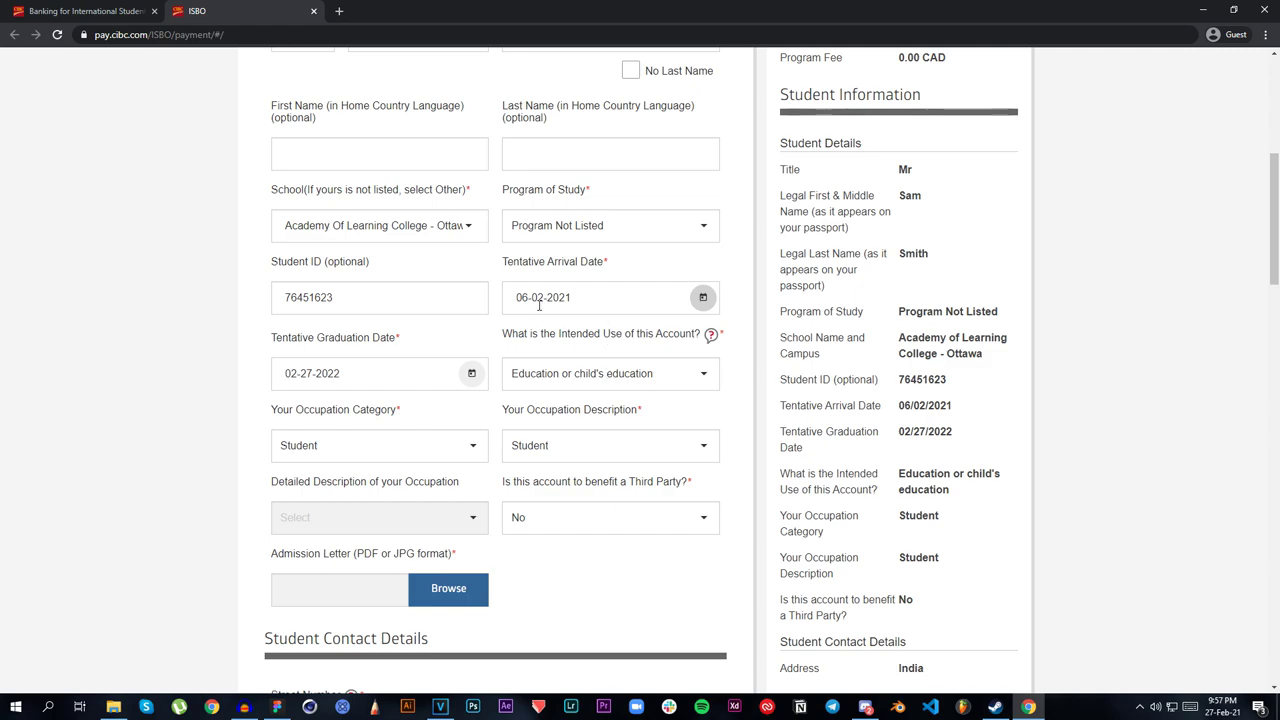
pyautogui.scroll(-1, 456, 398)
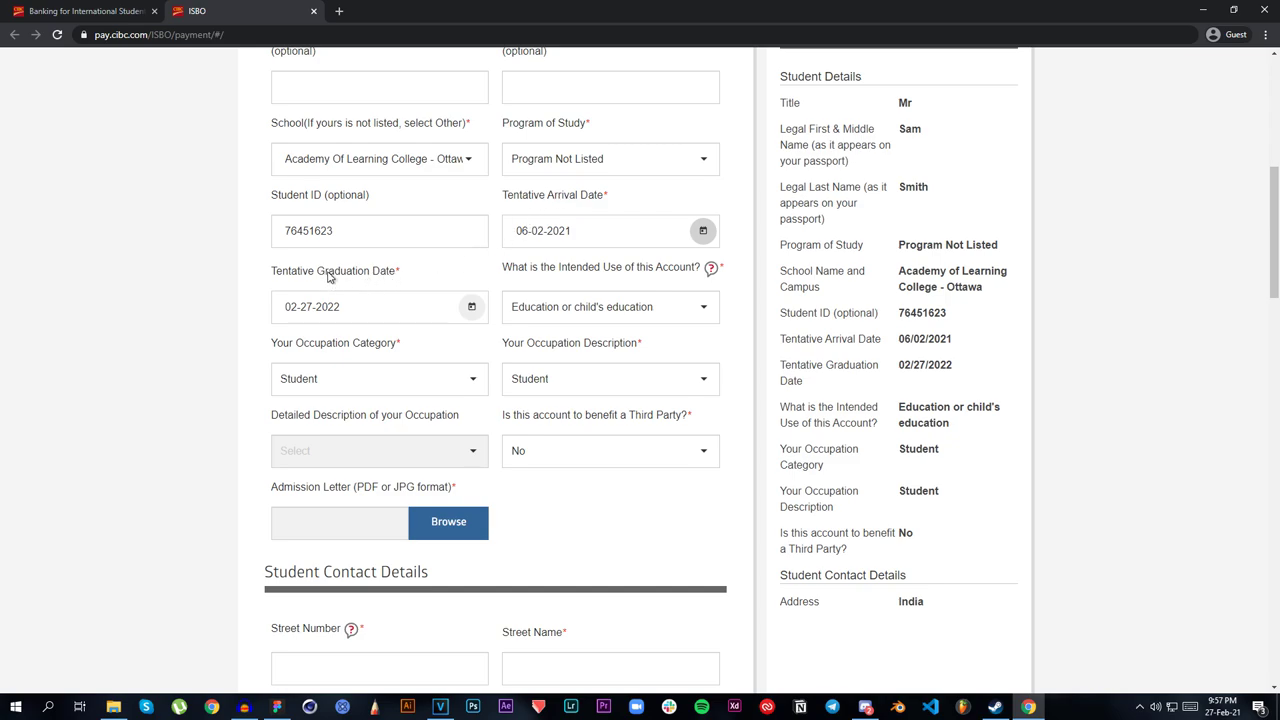
pyautogui.click(383, 278)
pyautogui.scroll(-1, 445, 437)
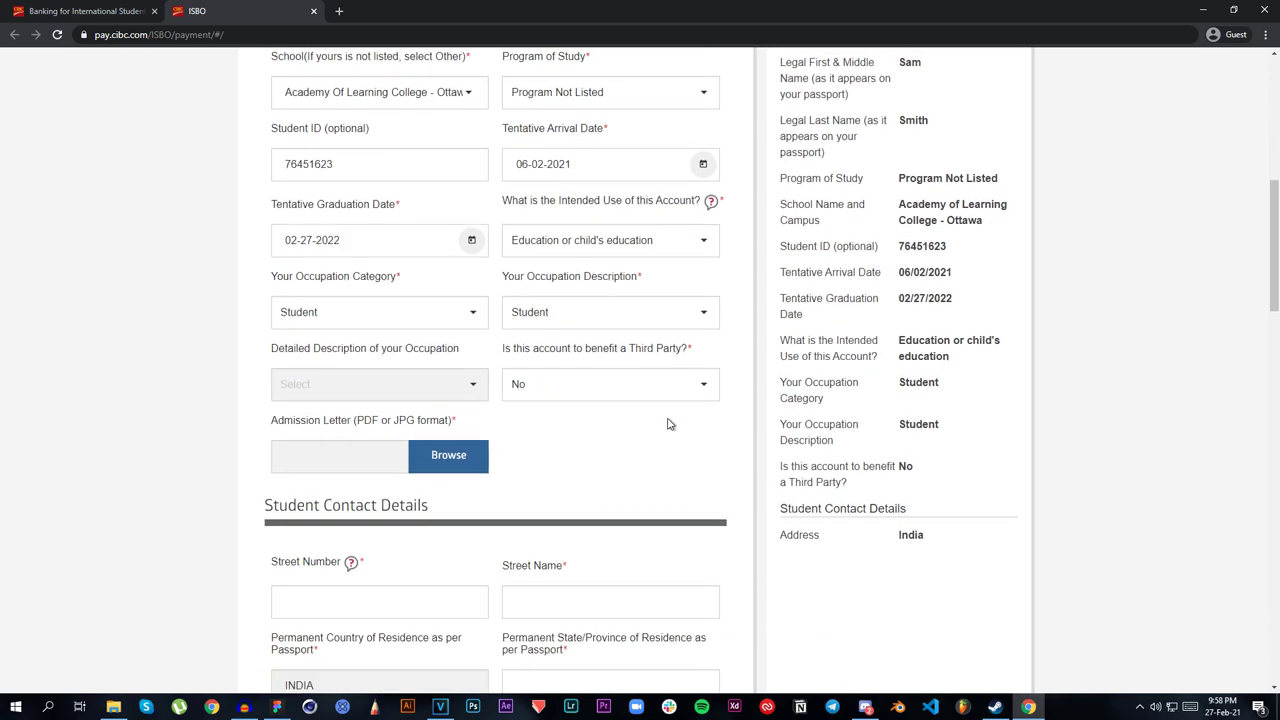
pyautogui.scroll(-1, 669, 423)
# - Attach LOA.pdf as the admission letter
pyautogui.scroll(-1, 631, 411)
pyautogui.scroll(-1, 446, 363)
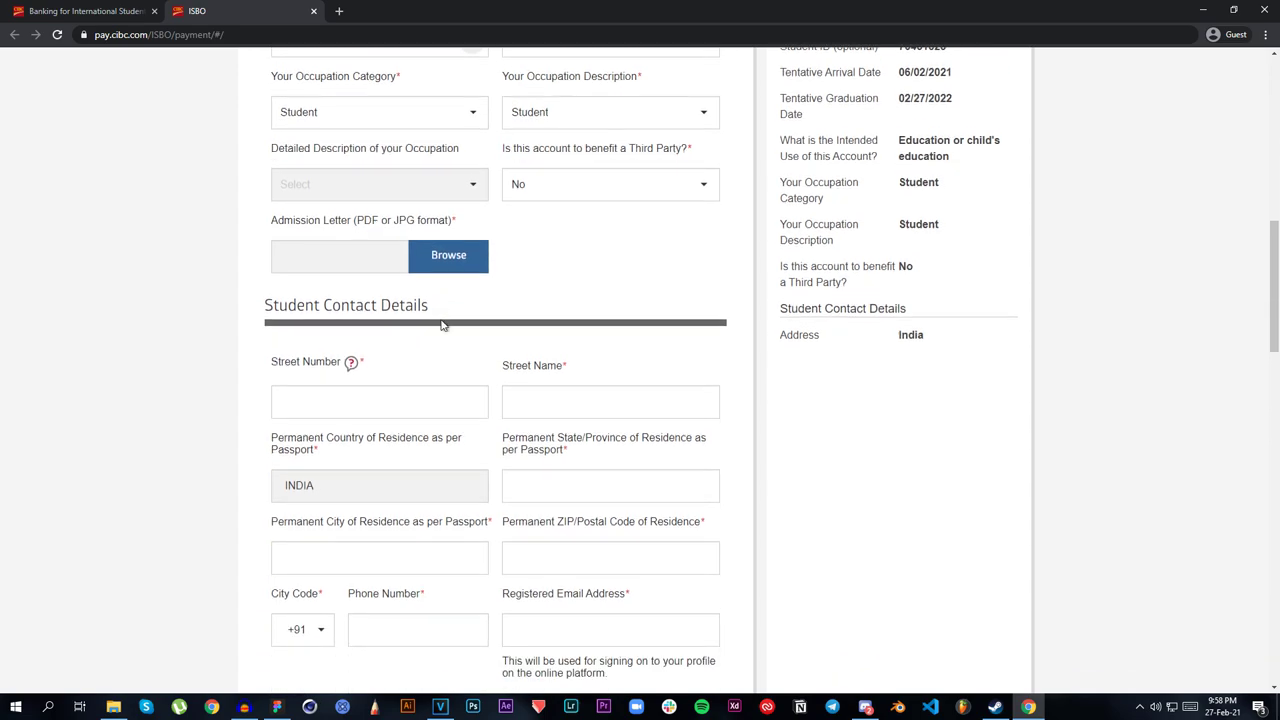
pyautogui.click(443, 262)
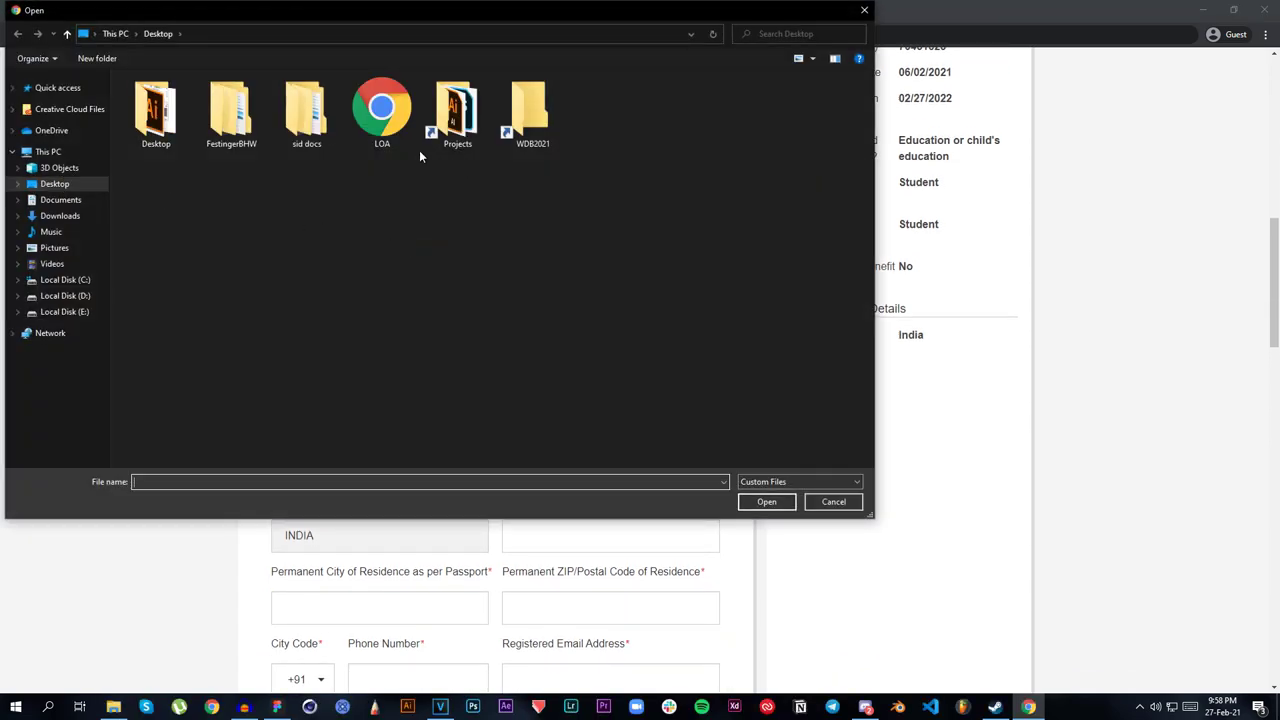
pyautogui.doubleClick(412, 145)
# - Fill in the street number, street name, state, city and postal code
pyautogui.scroll(-1, 462, 325)
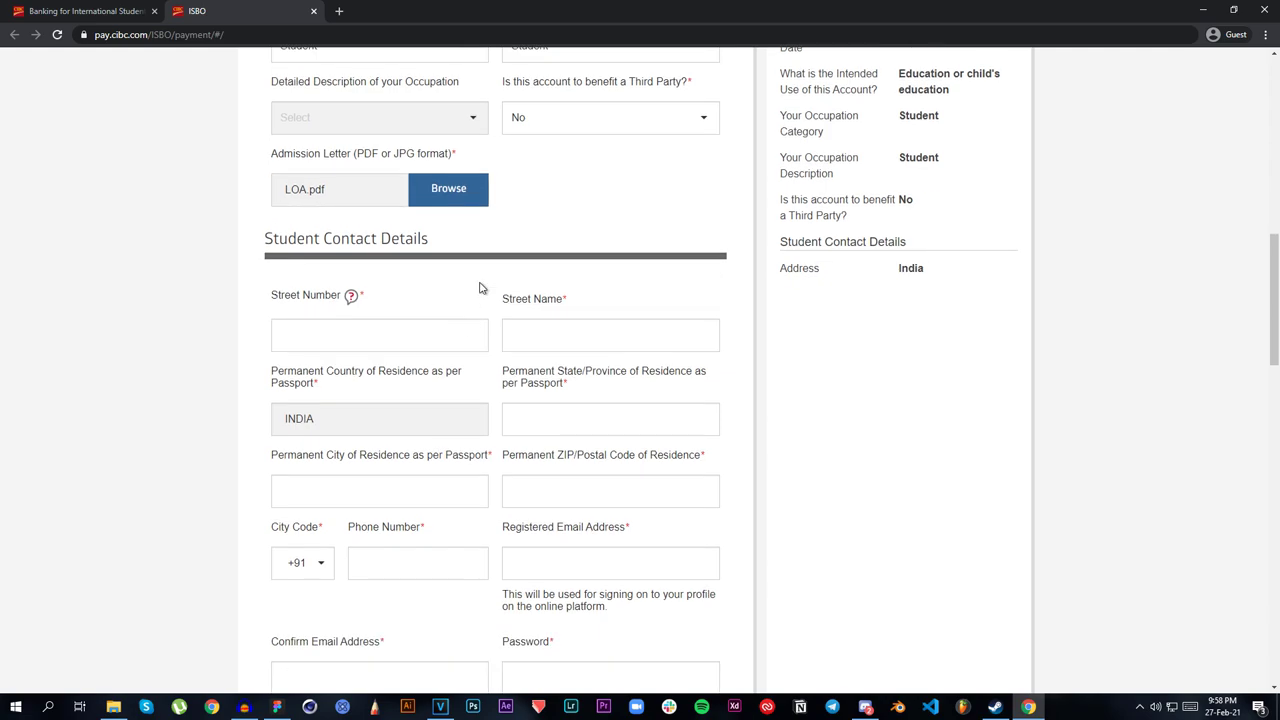
pyautogui.scroll(-1, 480, 286)
pyautogui.click(371, 271)
pyautogui.write('abc')
pyautogui.click(602, 271)
pyautogui.write('123')
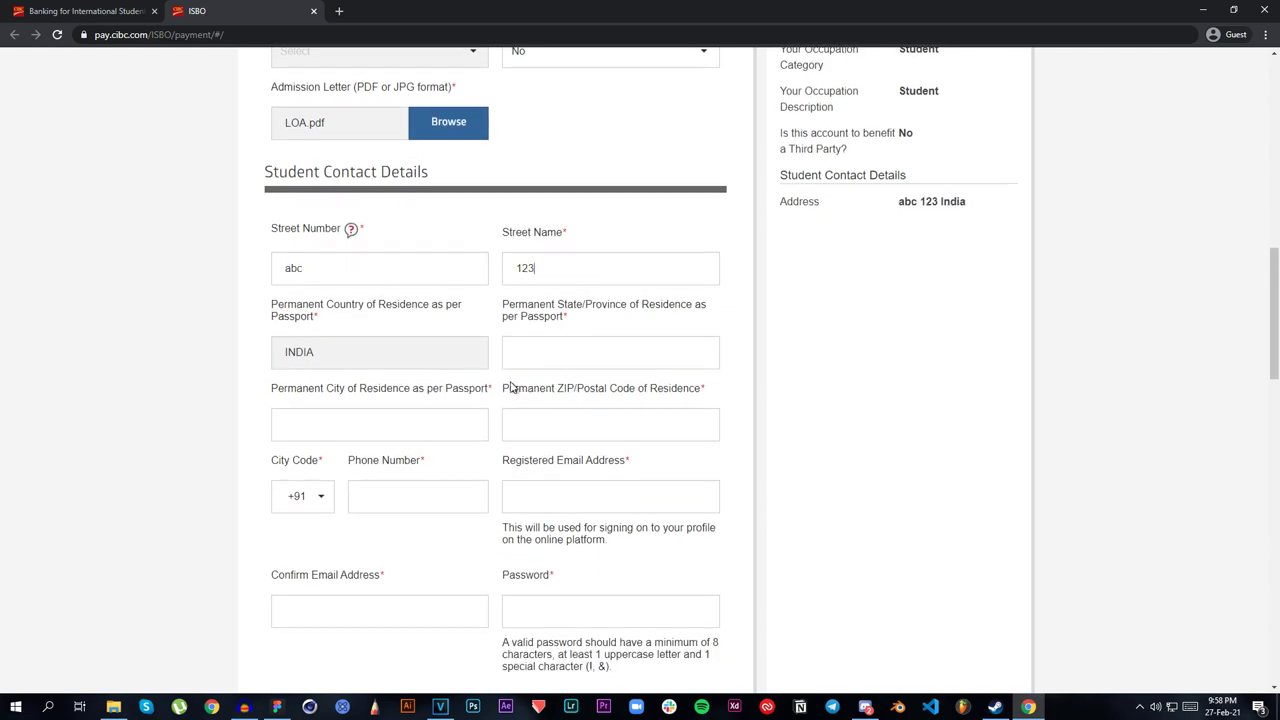
pyautogui.hotkey('ctrl', 'a')
pyautogui.write('Haryana')
pyautogui.press('Tab')
pyautogui.write('Kurukshetra')
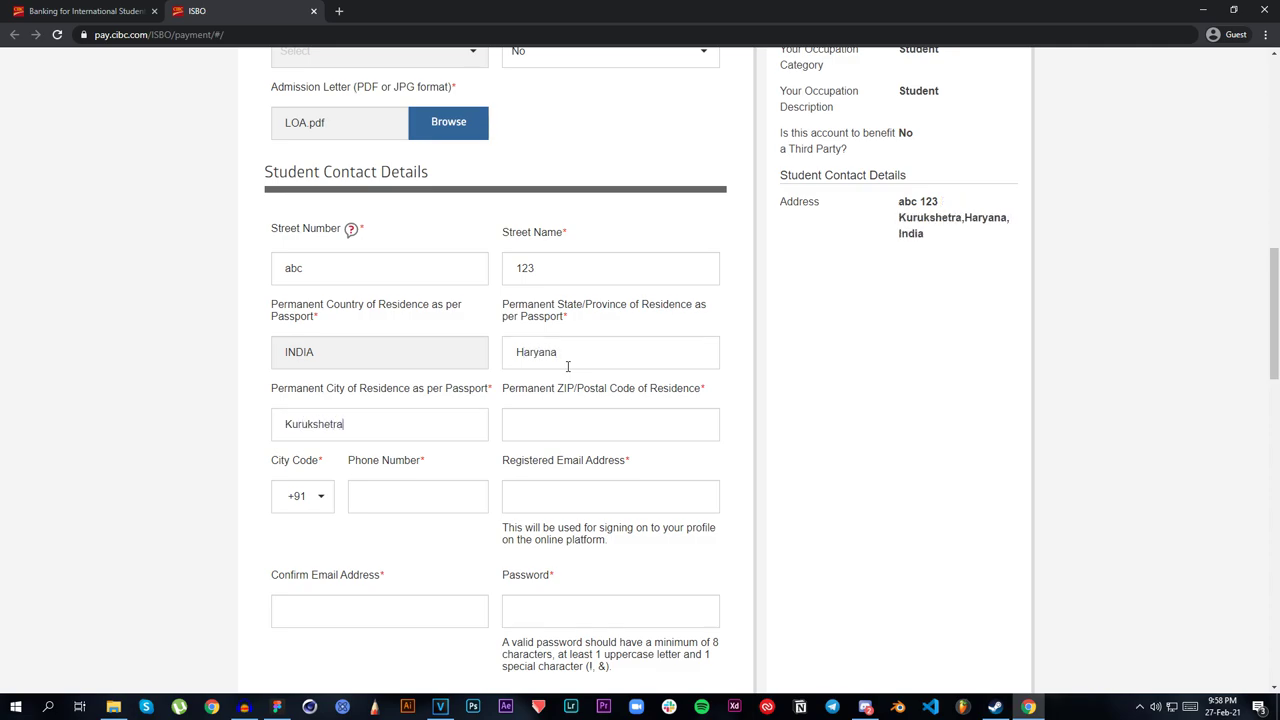
pyautogui.write('647212')
# - Enter the phone number and email address, copying the email into the confirmation field
pyautogui.click(448, 497)
pyautogui.write('78673726')
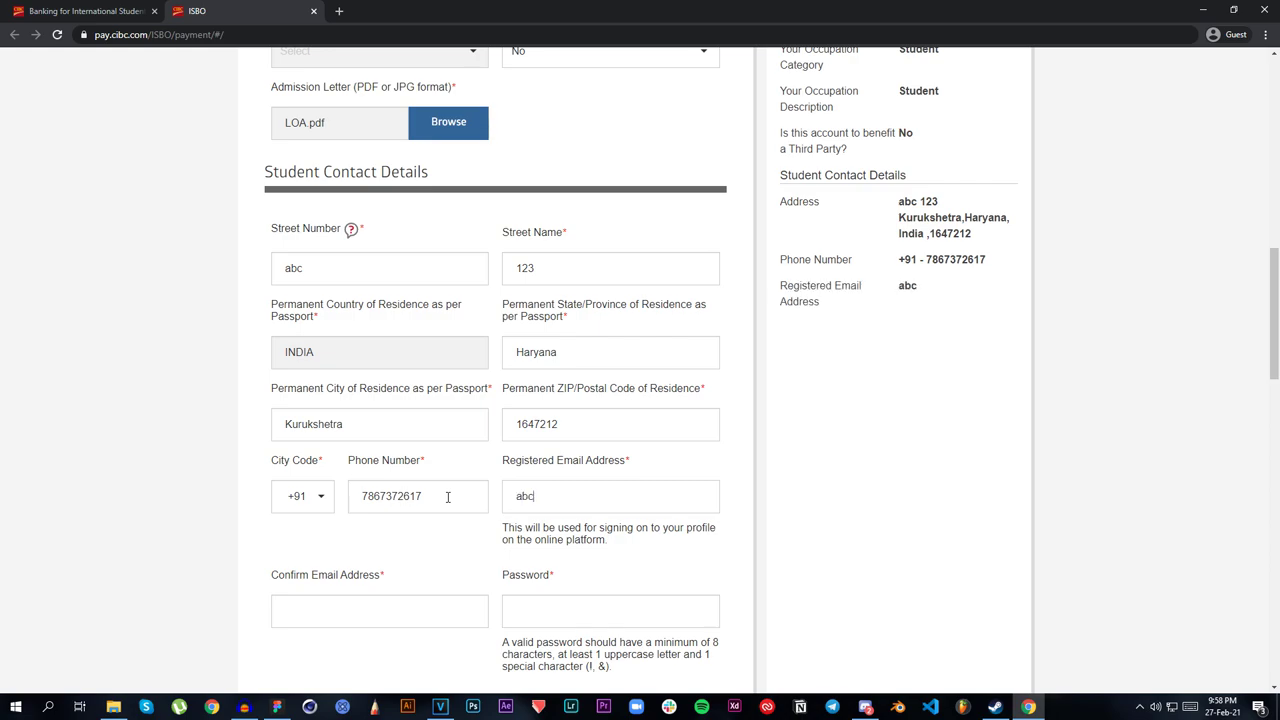
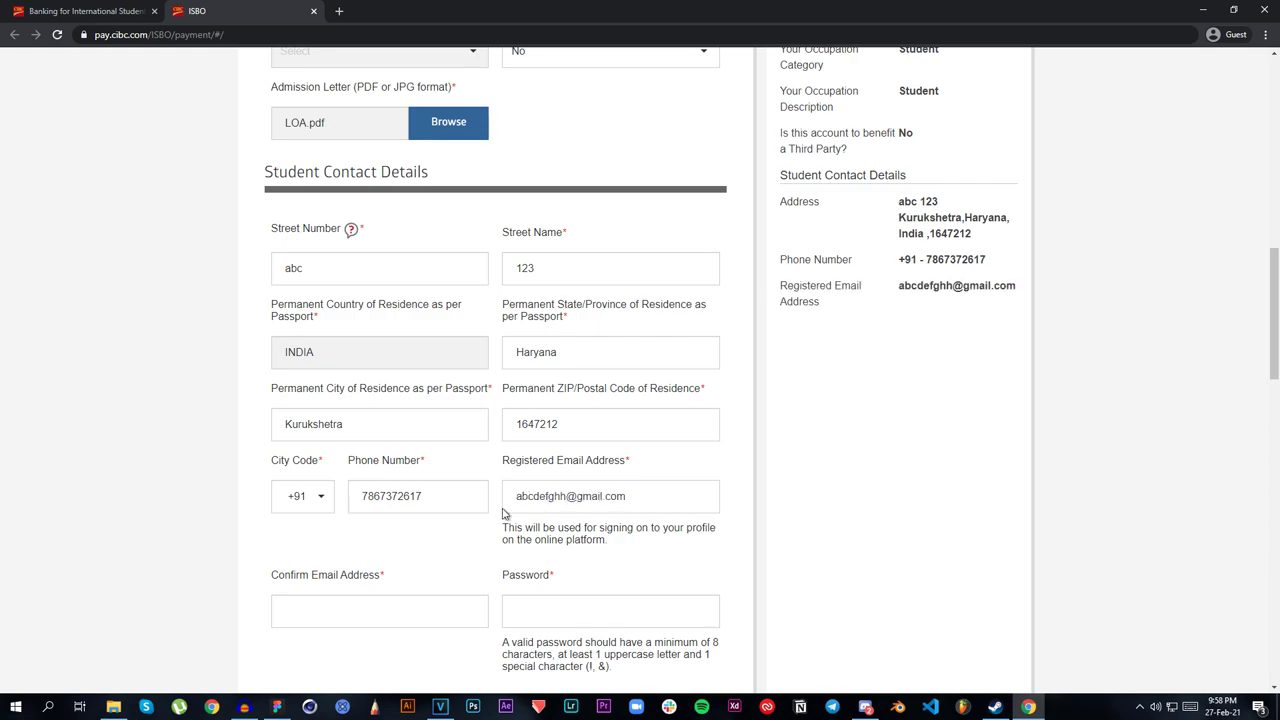
pyautogui.hotkey('ctrl', 'a')
pyautogui.hotkey('ctrl', 'c')
pyautogui.press('Tab')
pyautogui.hotkey('ctrl', 'v')
pyautogui.press('Tab')
# - Enter the passport number with issue date 5 February and expiry date 13 March
pyautogui.scroll(-4, 600, 550)
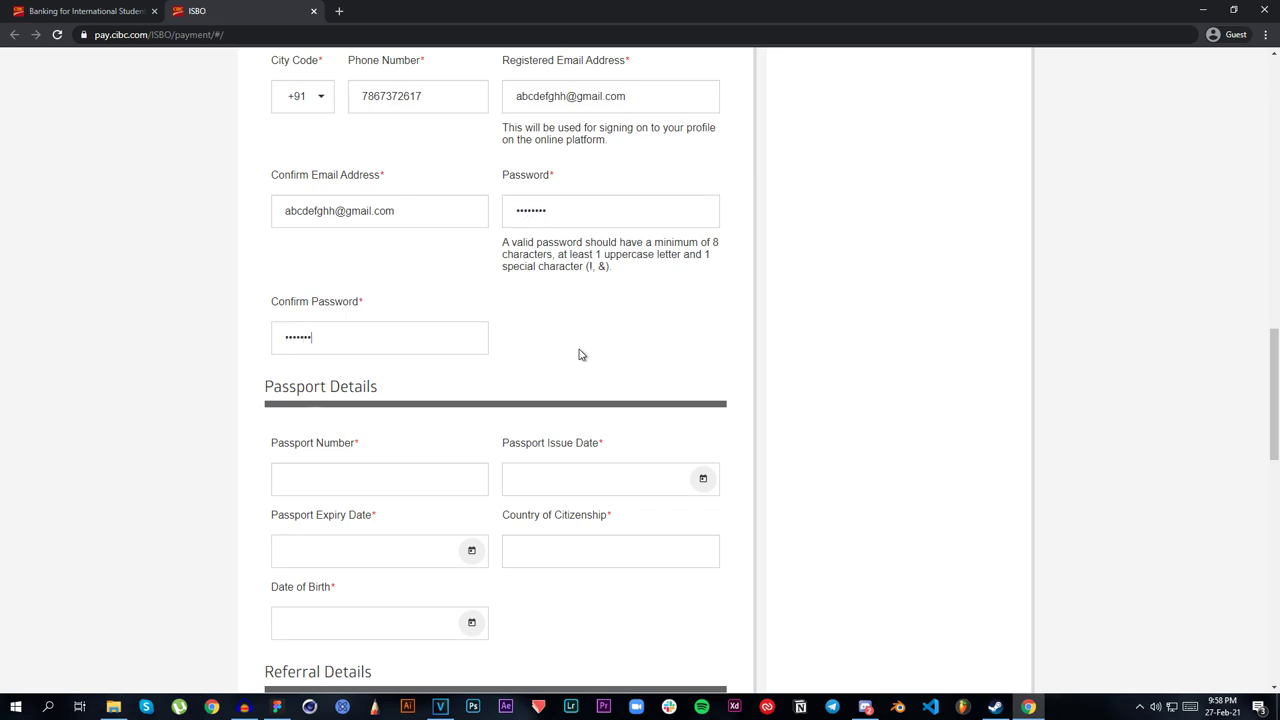
pyautogui.scroll(-3, 580, 355)
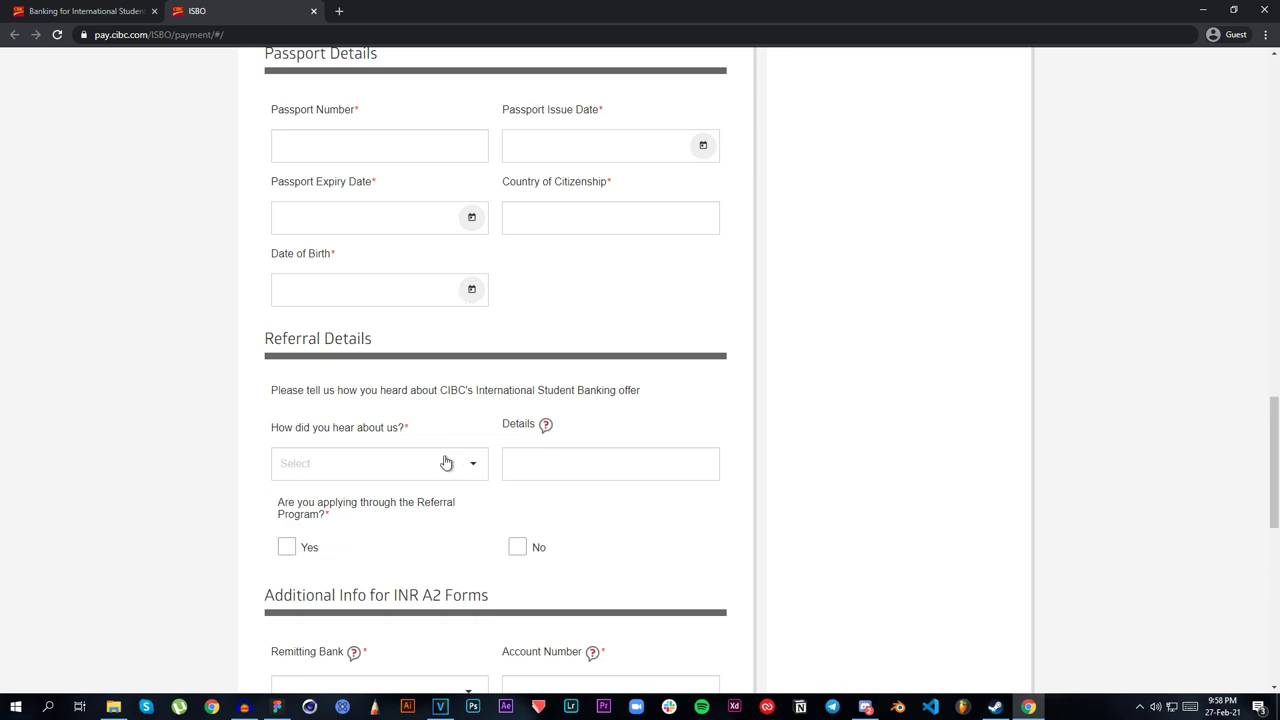
pyautogui.scroll(1, 400, 250)
pyautogui.click(385, 214)
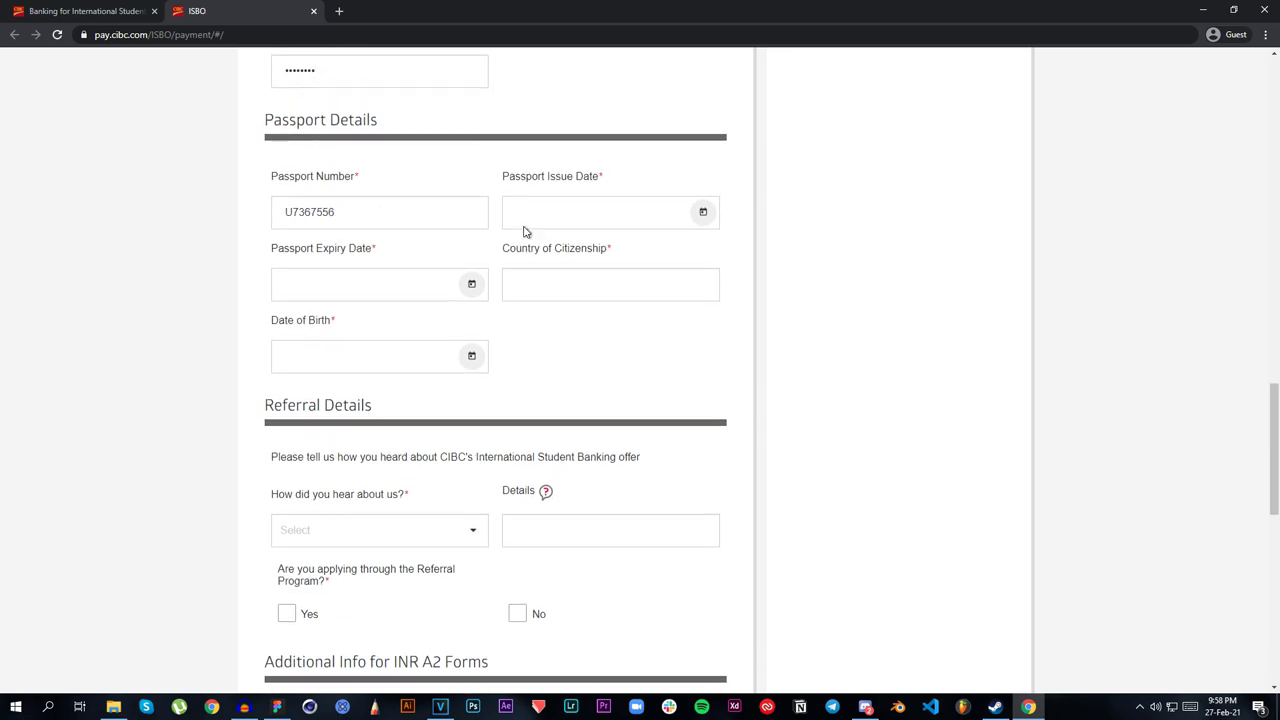
pyautogui.click(697, 218)
pyautogui.click(653, 340)
pyautogui.click(471, 284)
pyautogui.click(451, 333)
pyautogui.click(449, 438)
pyautogui.click(628, 281)
pyautogui.write('a')
pyautogui.click(472, 356)
pyautogui.click(329, 408)
pyautogui.click(393, 405)
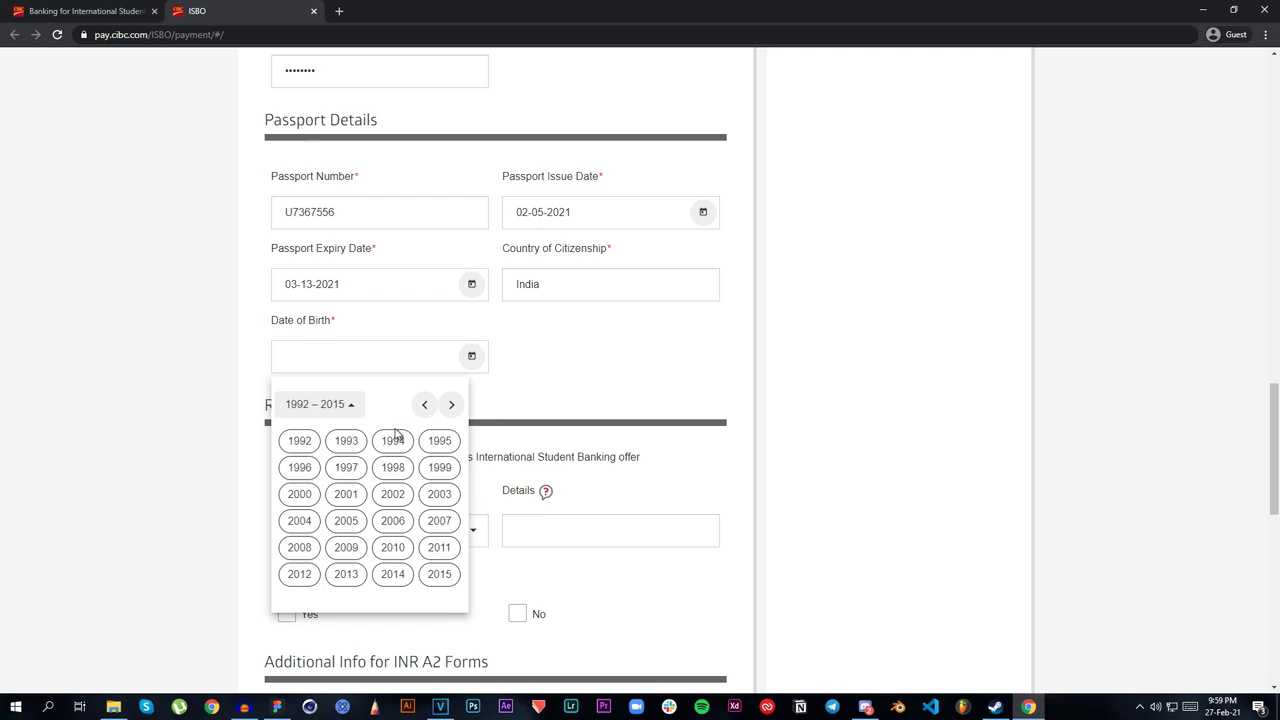
pyautogui.click(350, 442)
pyautogui.click(348, 466)
pyautogui.click(423, 510)
# - Choose FRIENDS AND FAMILY as the referral source and answer Yes to the referral program
pyautogui.scroll(-2, 437, 516)
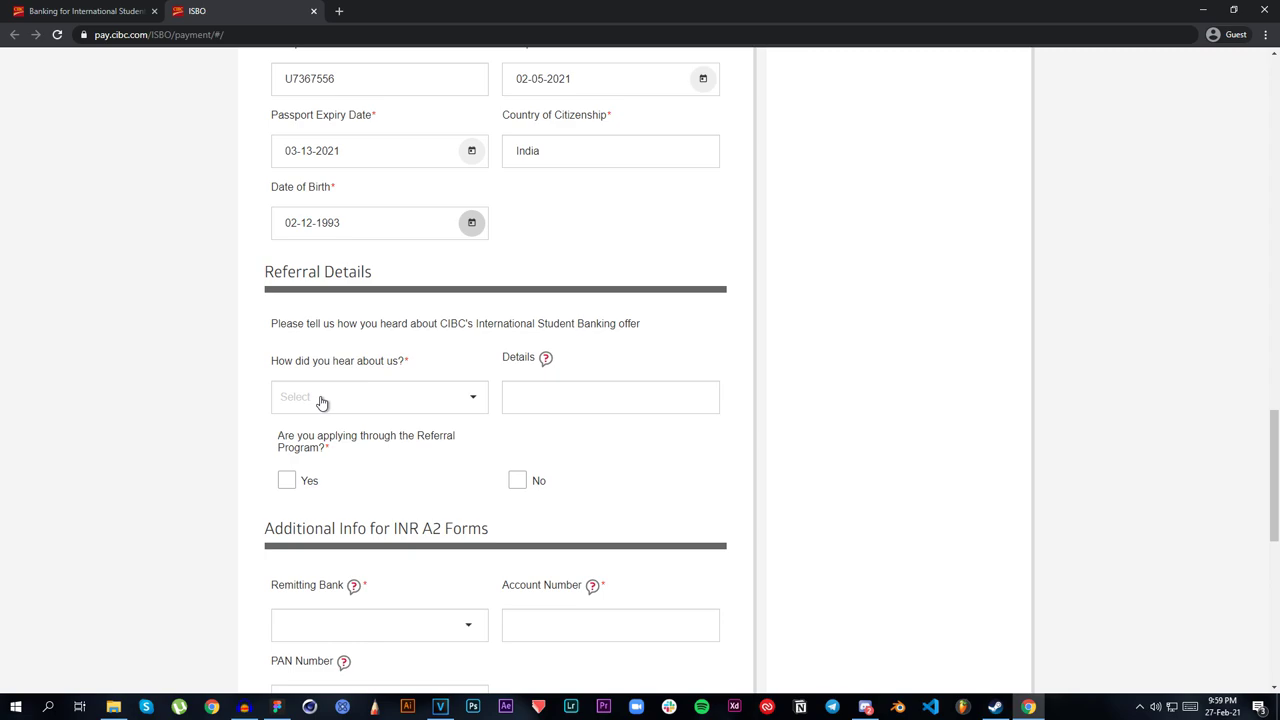
pyautogui.click(321, 402)
pyautogui.scroll(-1, 366, 471)
pyautogui.scroll(-2, 371, 471)
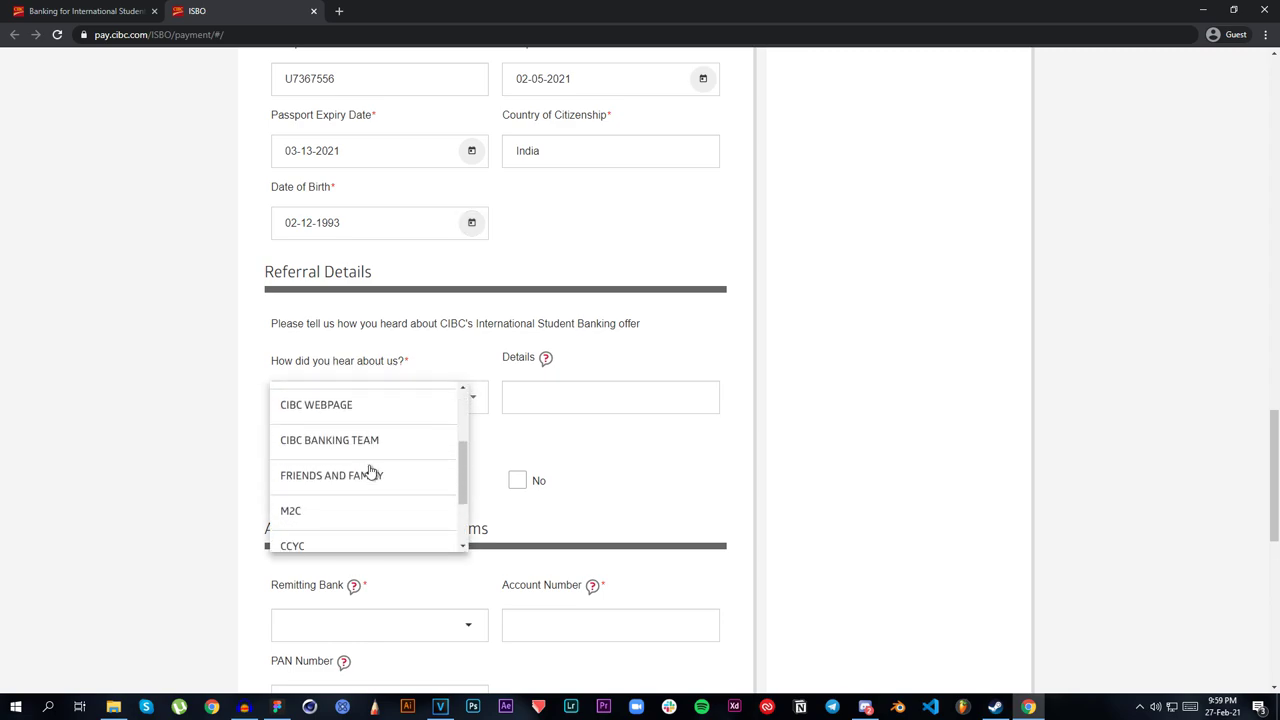
pyautogui.click(587, 397)
pyautogui.scroll(-1, 450, 420)
pyautogui.click(287, 413)
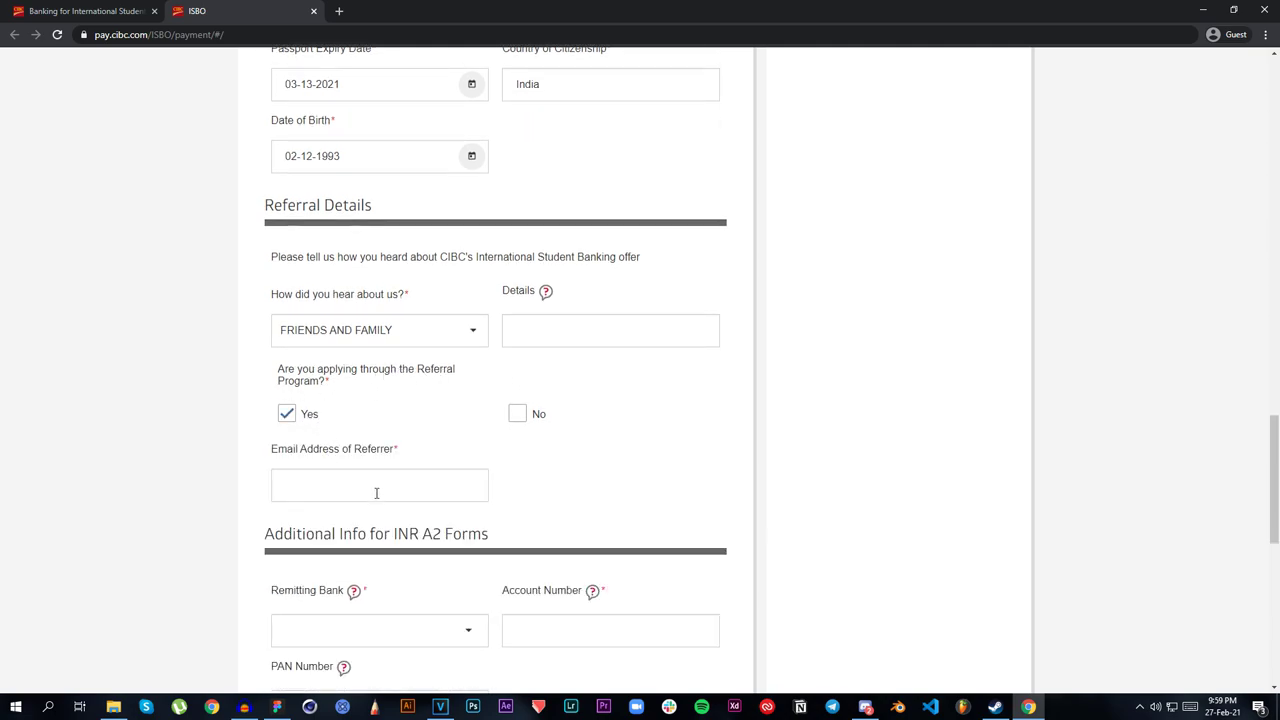
# - Enter the referrer's email address
pyautogui.scroll(-1, 349, 447)
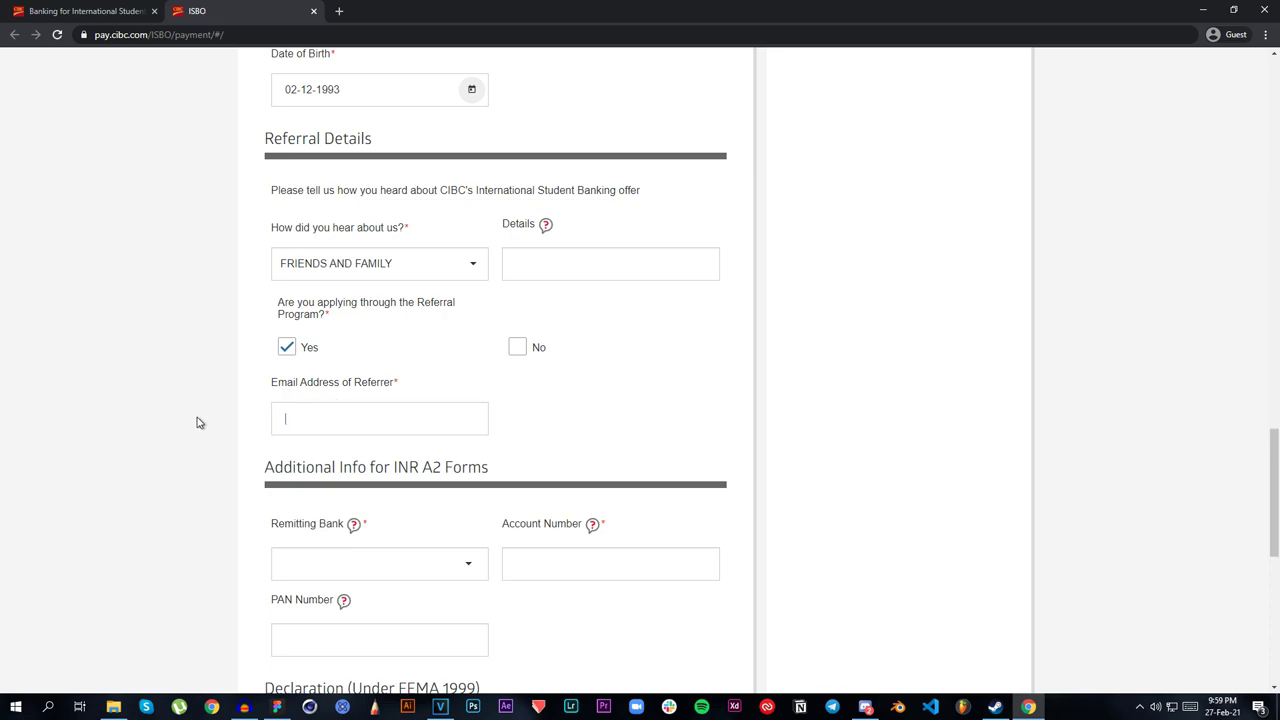
pyautogui.scroll(-1, 197, 422)
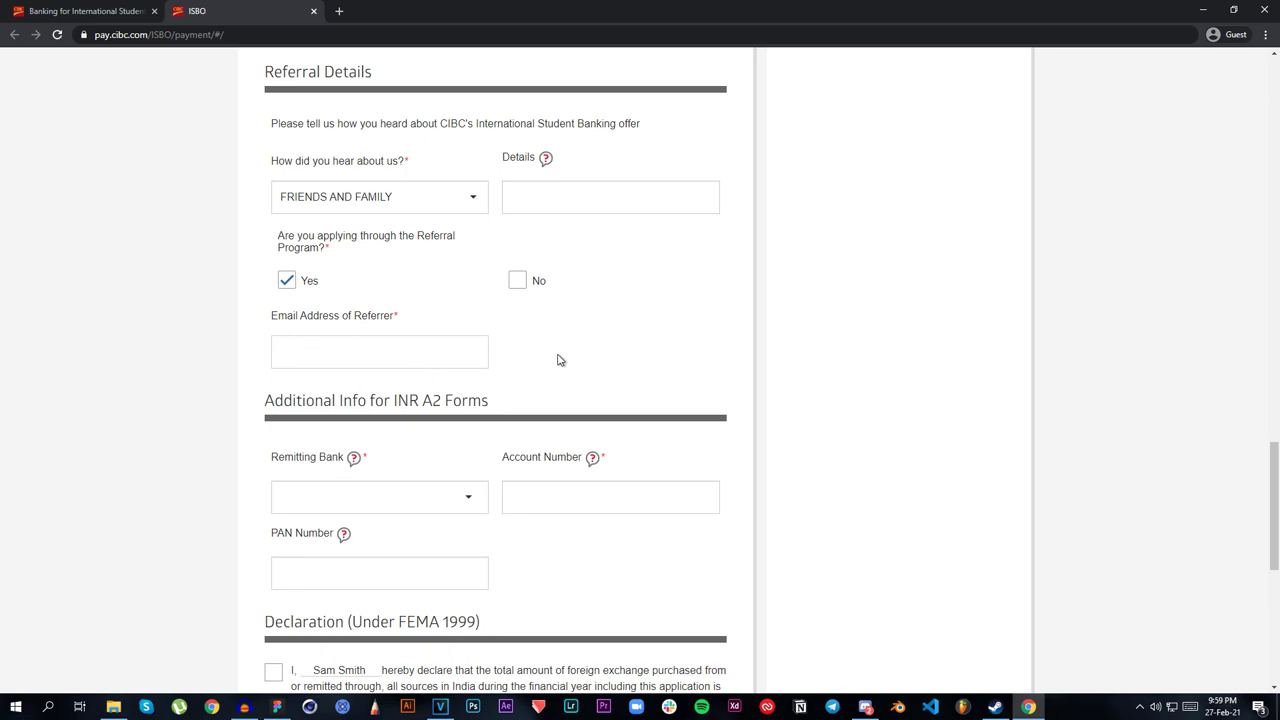
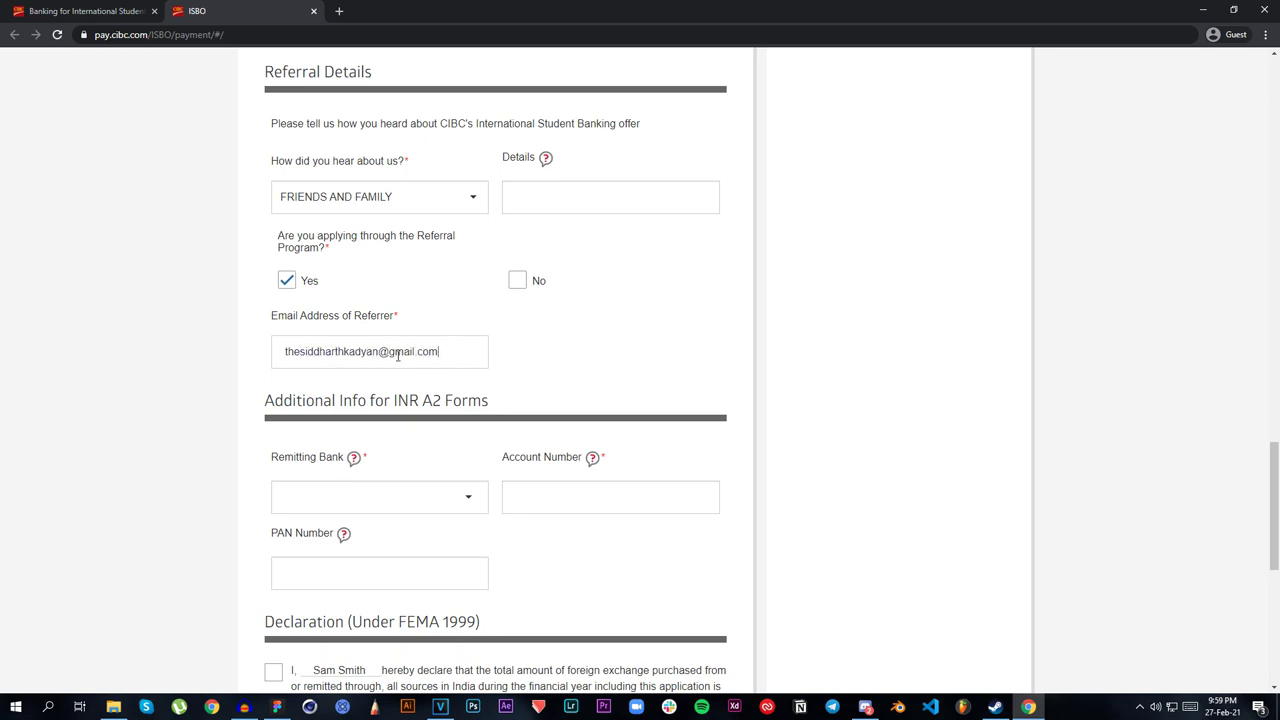
pyautogui.hotkey('ctrl', 'a')
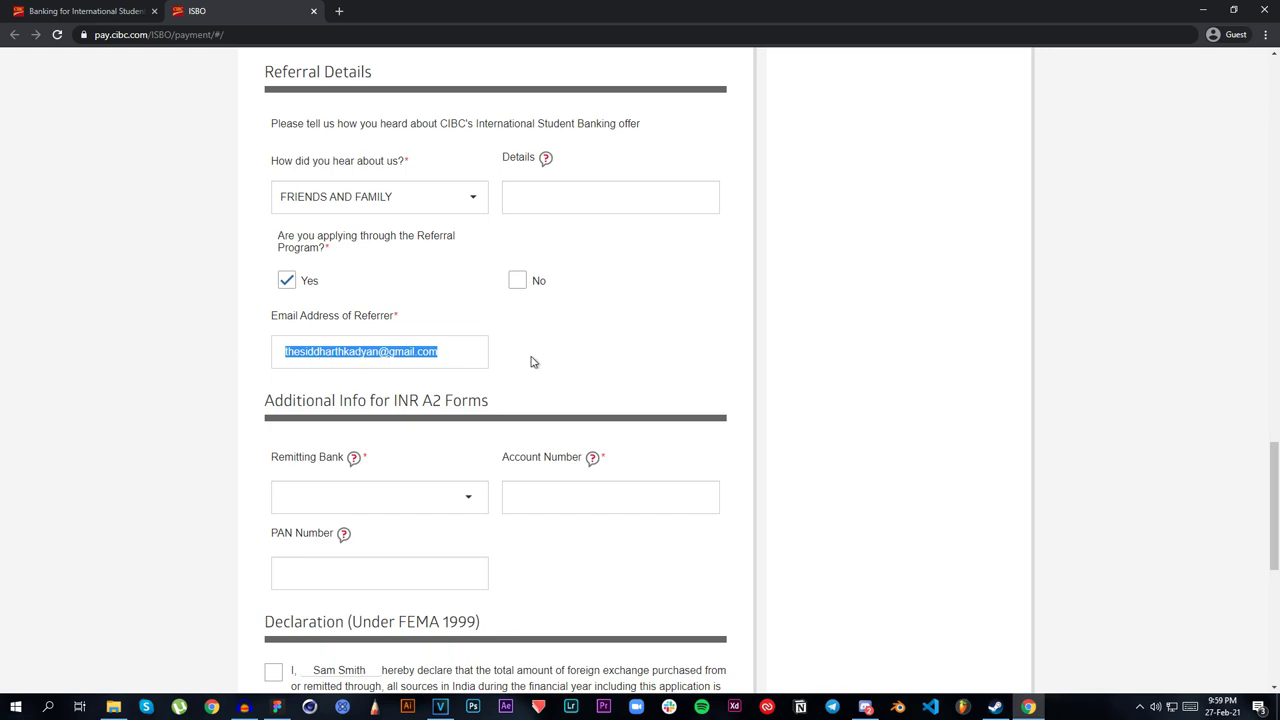
pyautogui.click(533, 362)
pyautogui.scroll(-3, 533, 362)
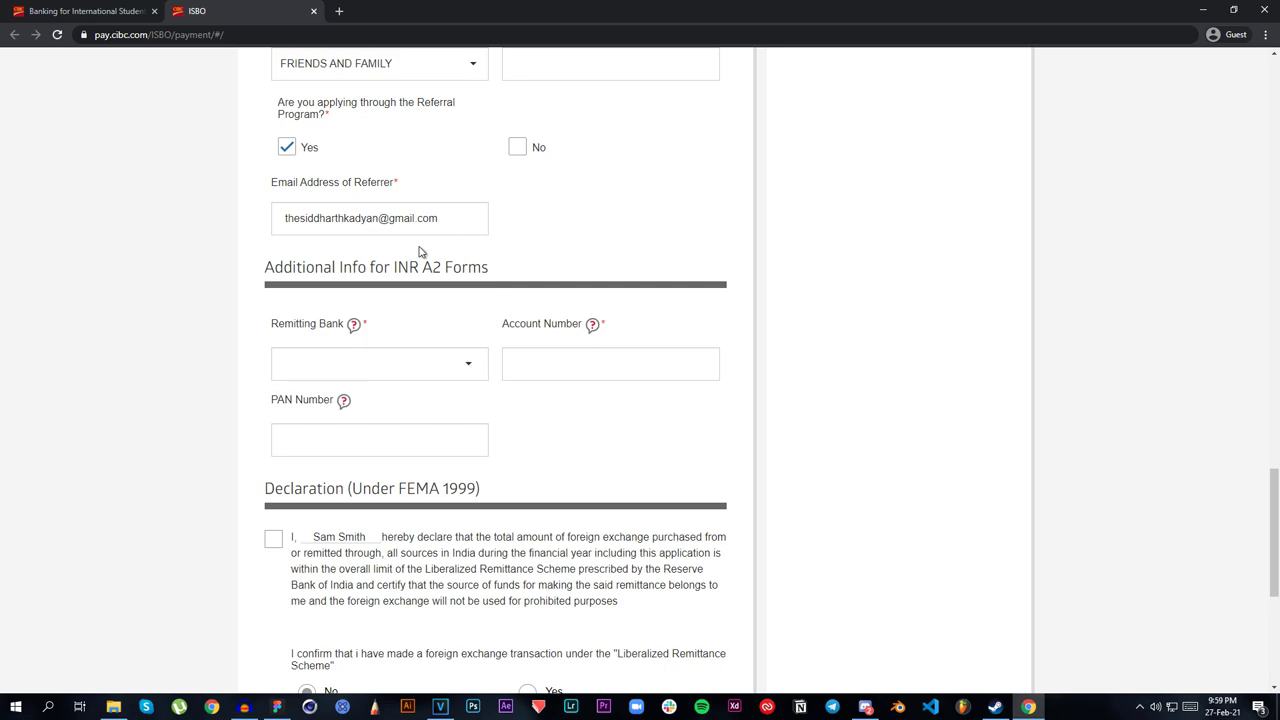
pyautogui.scroll(-1, 420, 252)
# - Choose Belur Urban Cooperative Bank Ltd as remitting bank and enter the account and PAN numbers
pyautogui.click(458, 297)
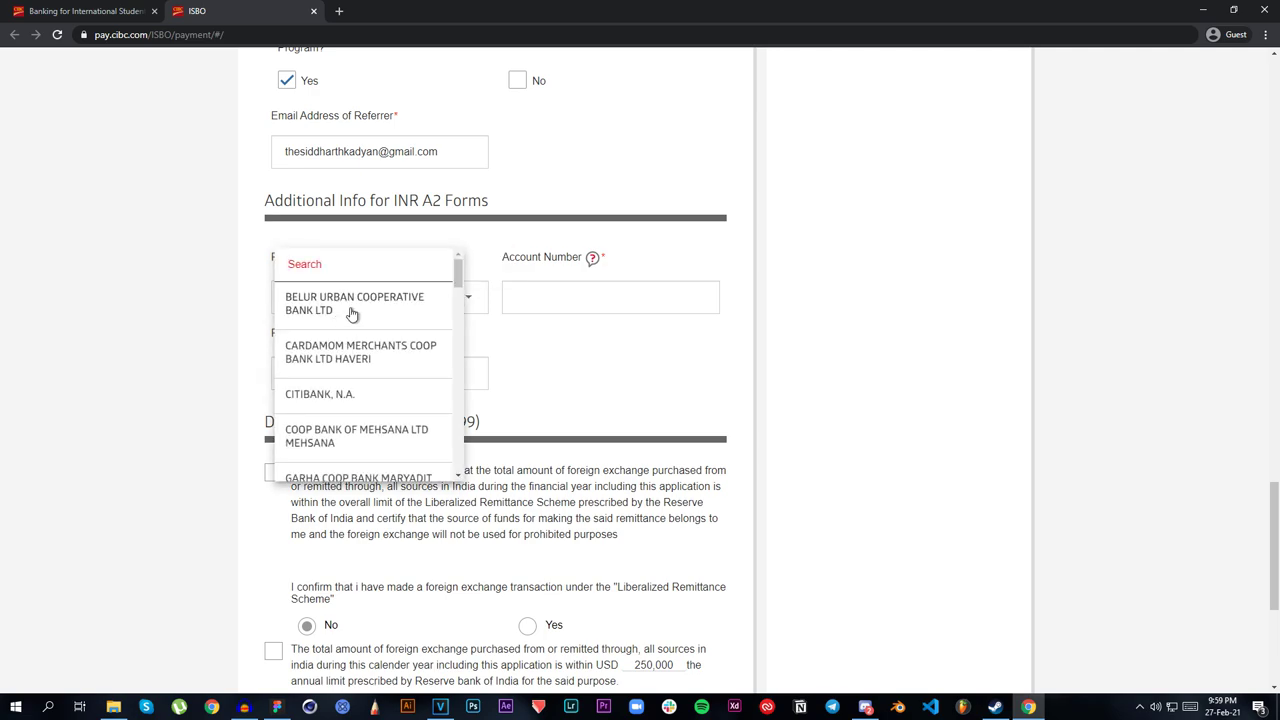
pyautogui.click(351, 304)
pyautogui.click(575, 299)
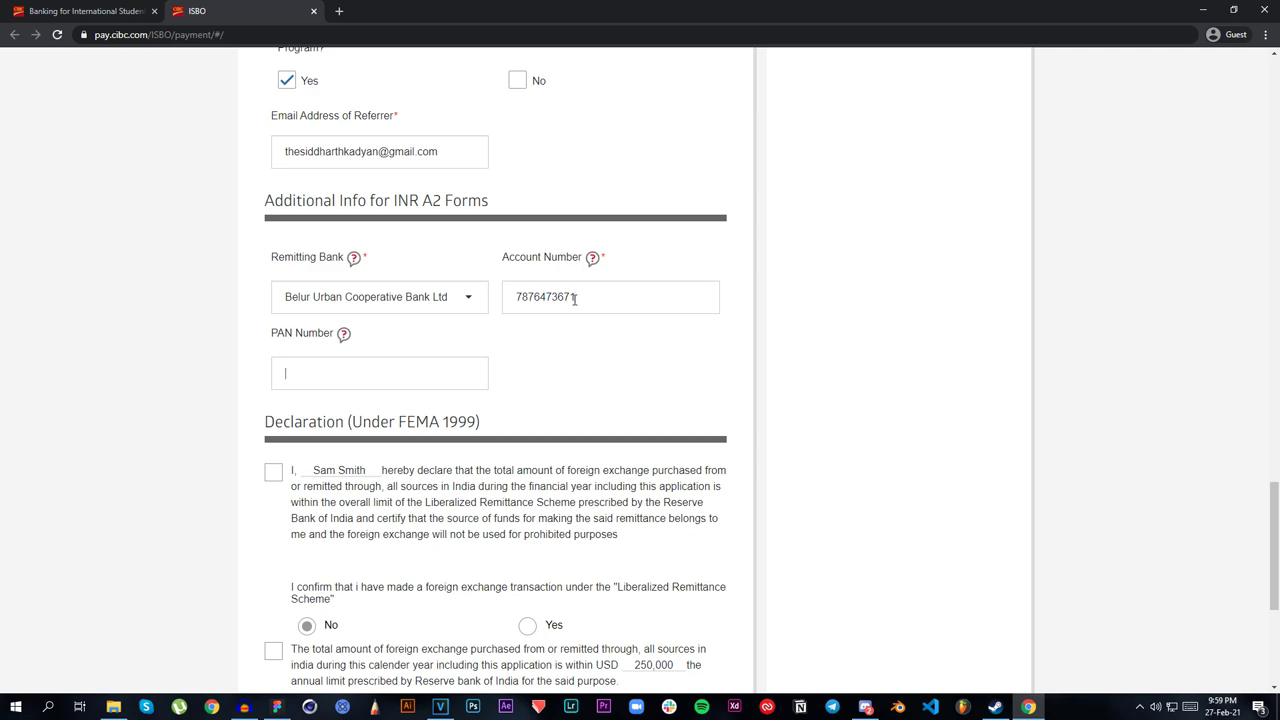
# - Accept all four FEMA declarations and continue to the Payment Summary page
pyautogui.scroll(-2, 586, 300)
pyautogui.click(276, 281)
pyautogui.scroll(-1, 276, 283)
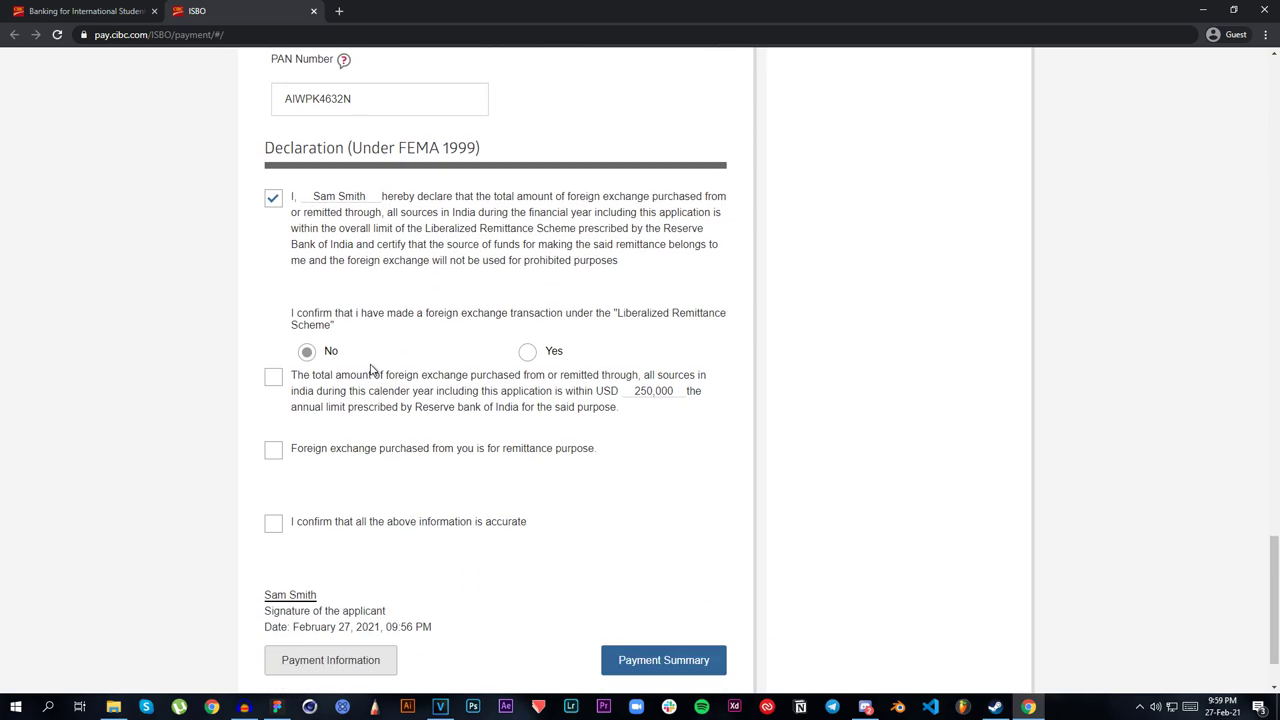
pyautogui.click(273, 320)
pyautogui.click(273, 393)
pyautogui.click(275, 466)
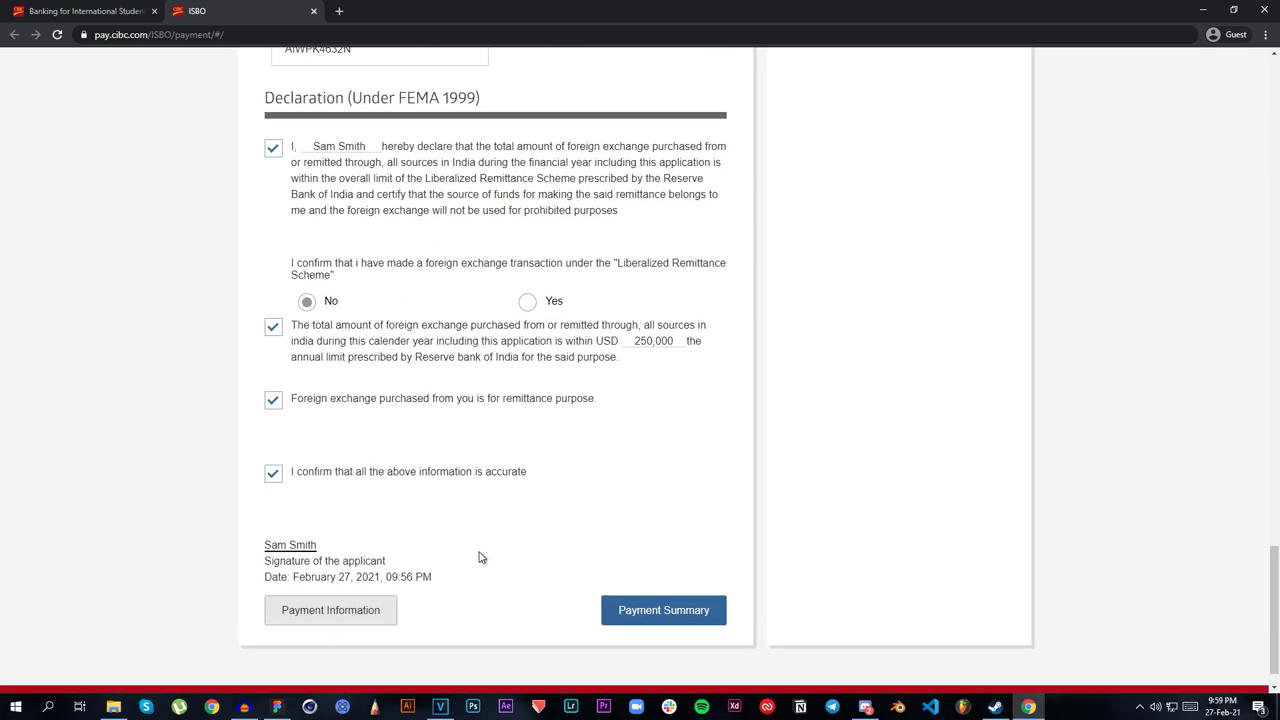
pyautogui.scroll(5, 477, 557)
pyautogui.scroll(5, 417, 423)
pyautogui.scroll(6, 417, 420)
pyautogui.scroll(-5, 418, 420)
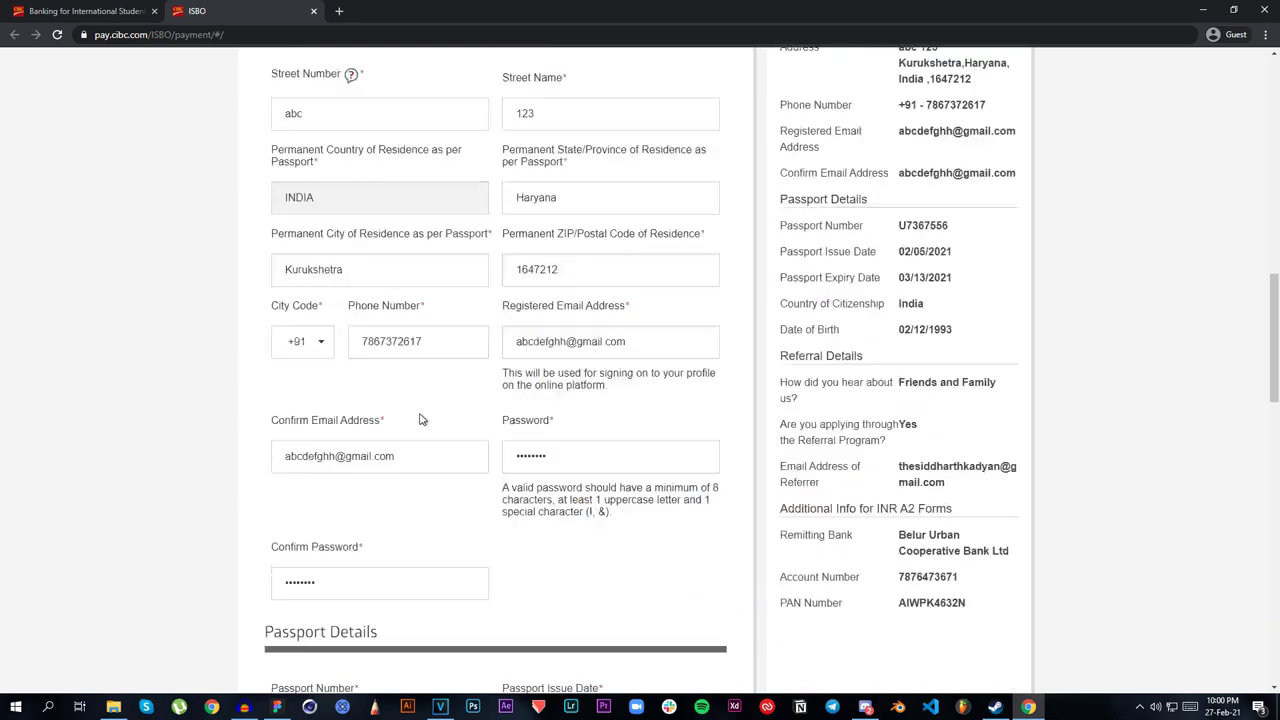
pyautogui.scroll(-6, 420, 417)
pyautogui.scroll(-5, 420, 417)
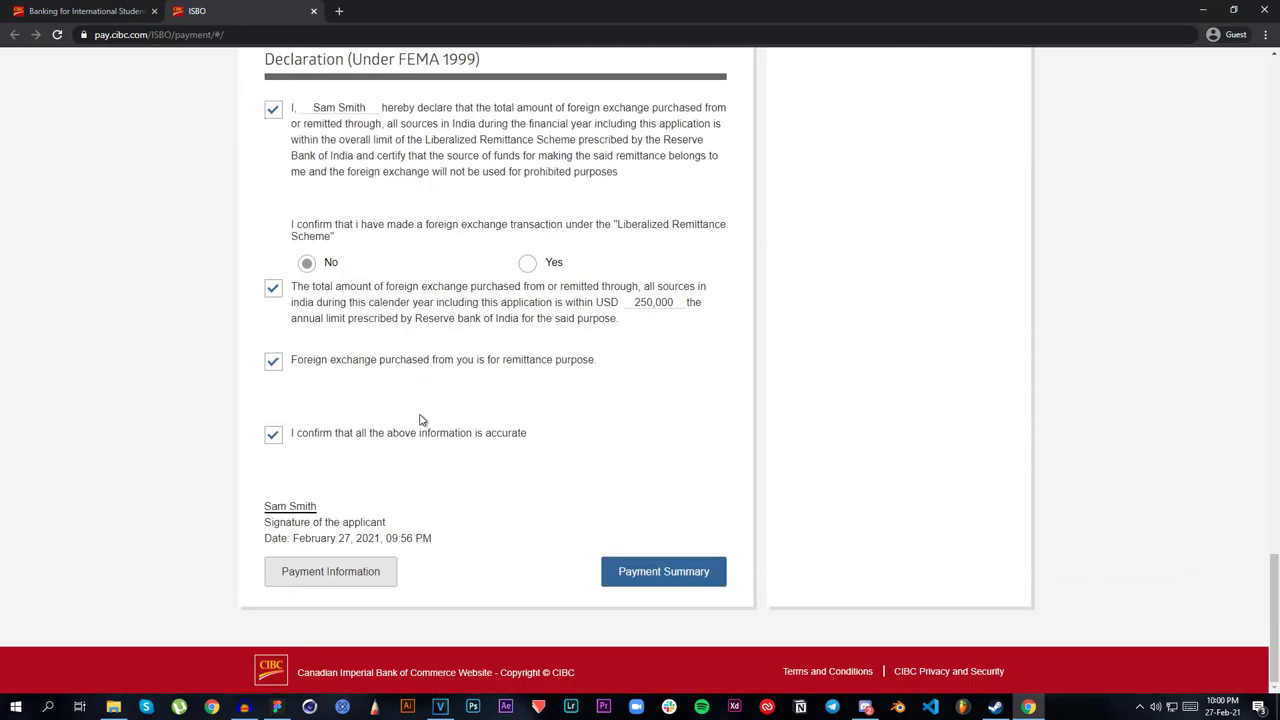
pyautogui.click(700, 580)
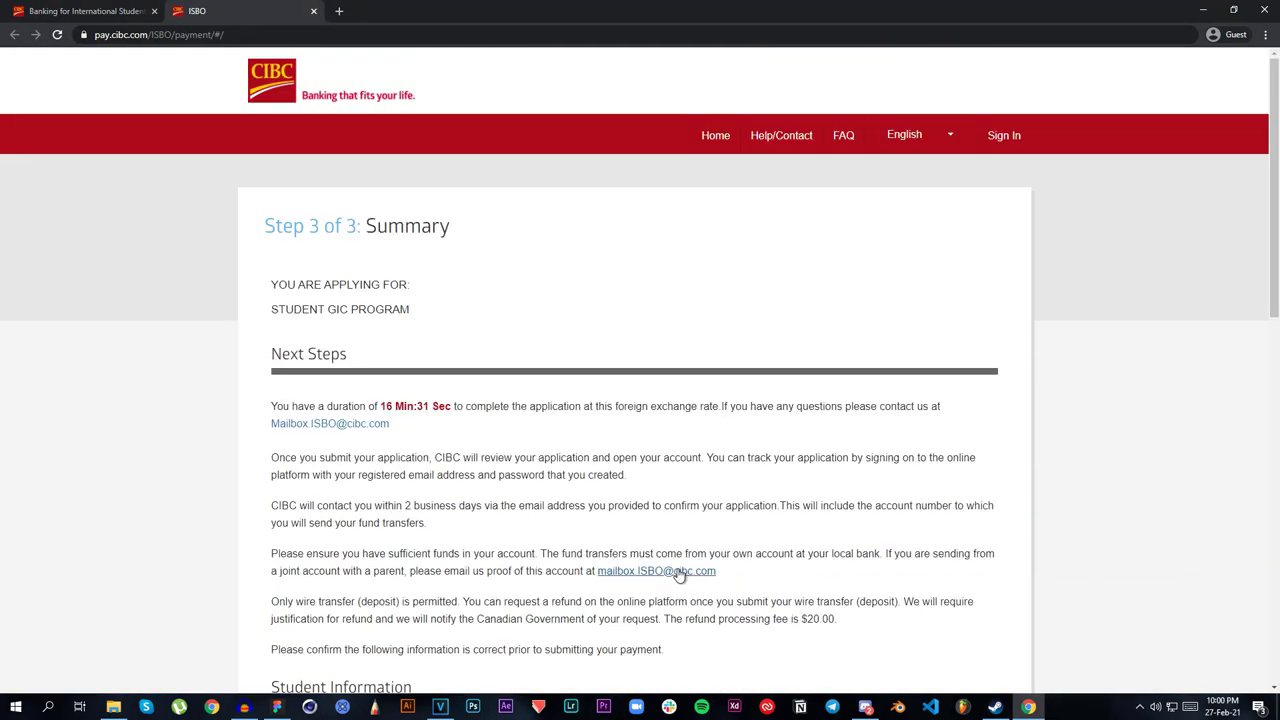
# - Accept the terms and Privacy Consent, opt in to other CIBC offers, and submit the application
pyautogui.scroll(-1, 520, 440)
pyautogui.scroll(-2, 518, 450)
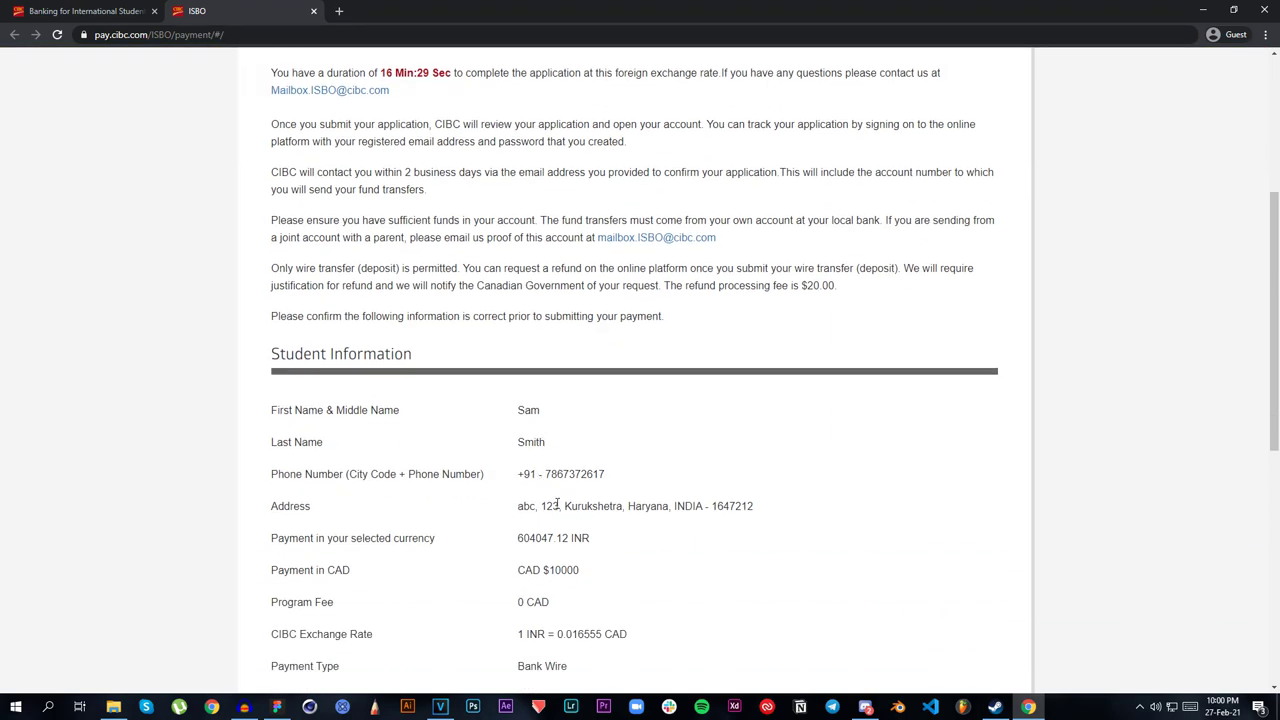
pyautogui.scroll(-1, 540, 430)
pyautogui.scroll(-1, 543, 486)
pyautogui.scroll(-2, 543, 416)
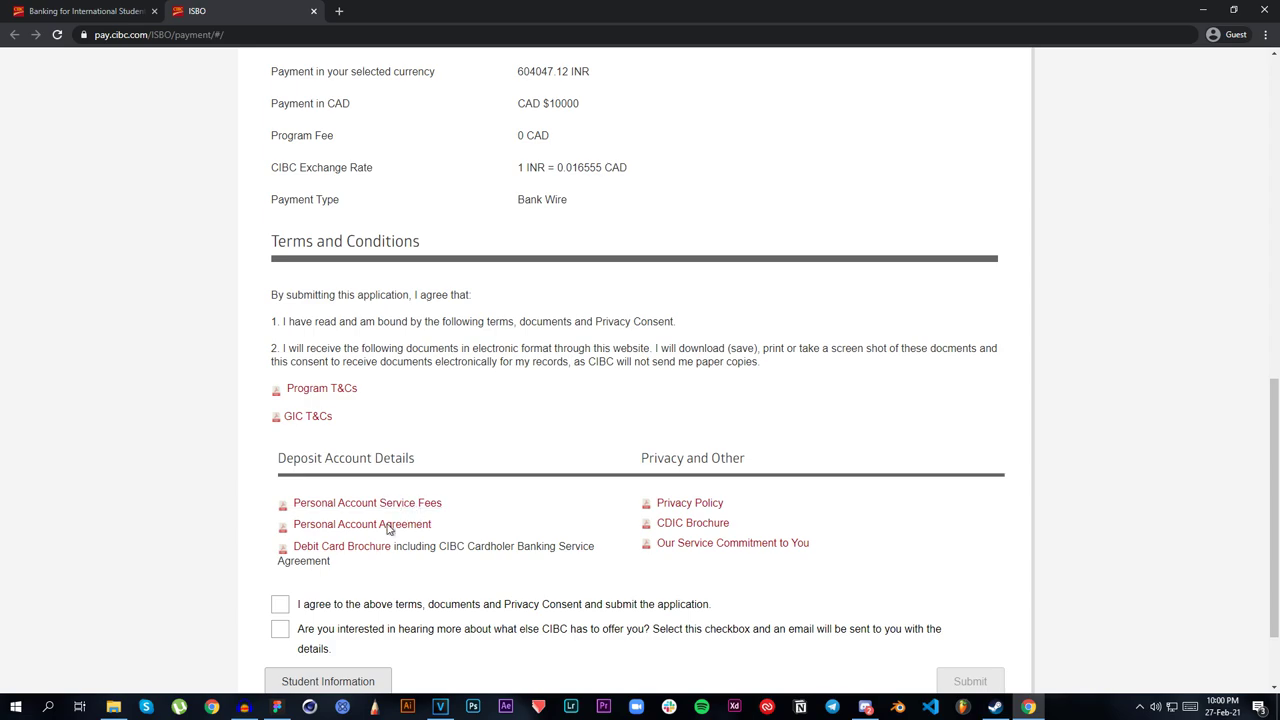
pyautogui.scroll(-1, 600, 515)
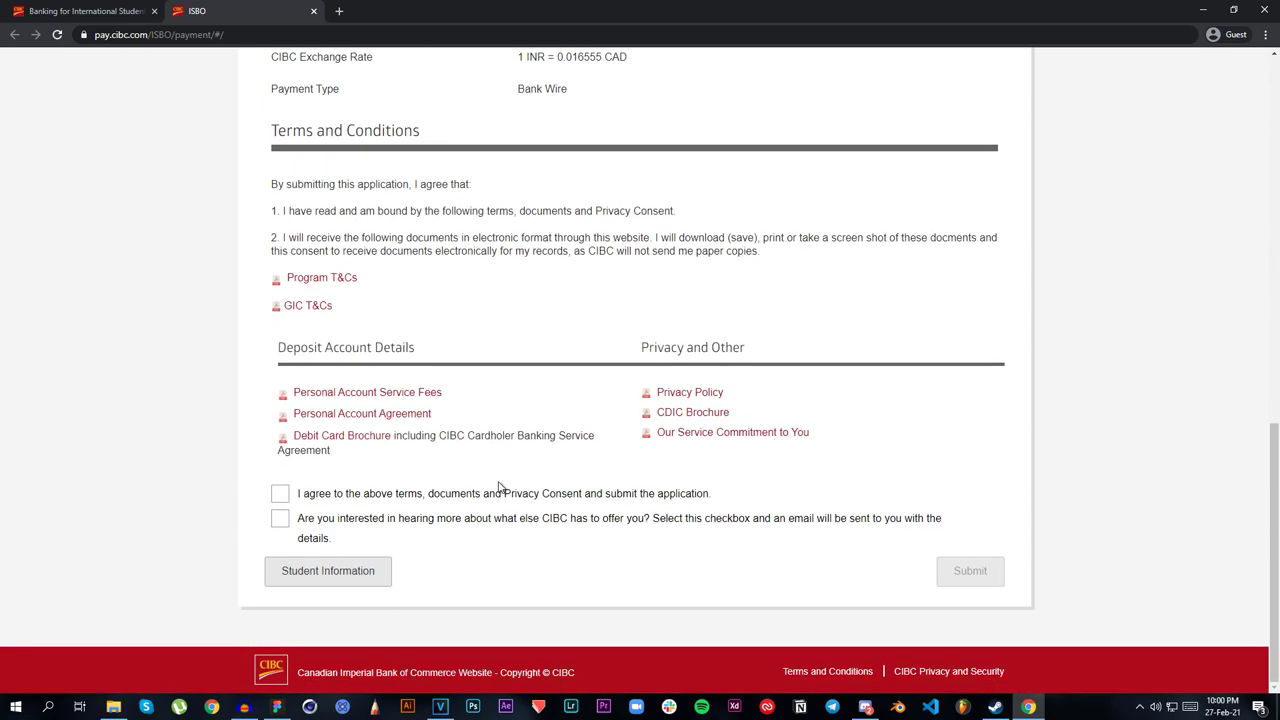
pyautogui.click(280, 493)
pyautogui.click(280, 518)
pyautogui.click(977, 575)
pyautogui.click(965, 577)
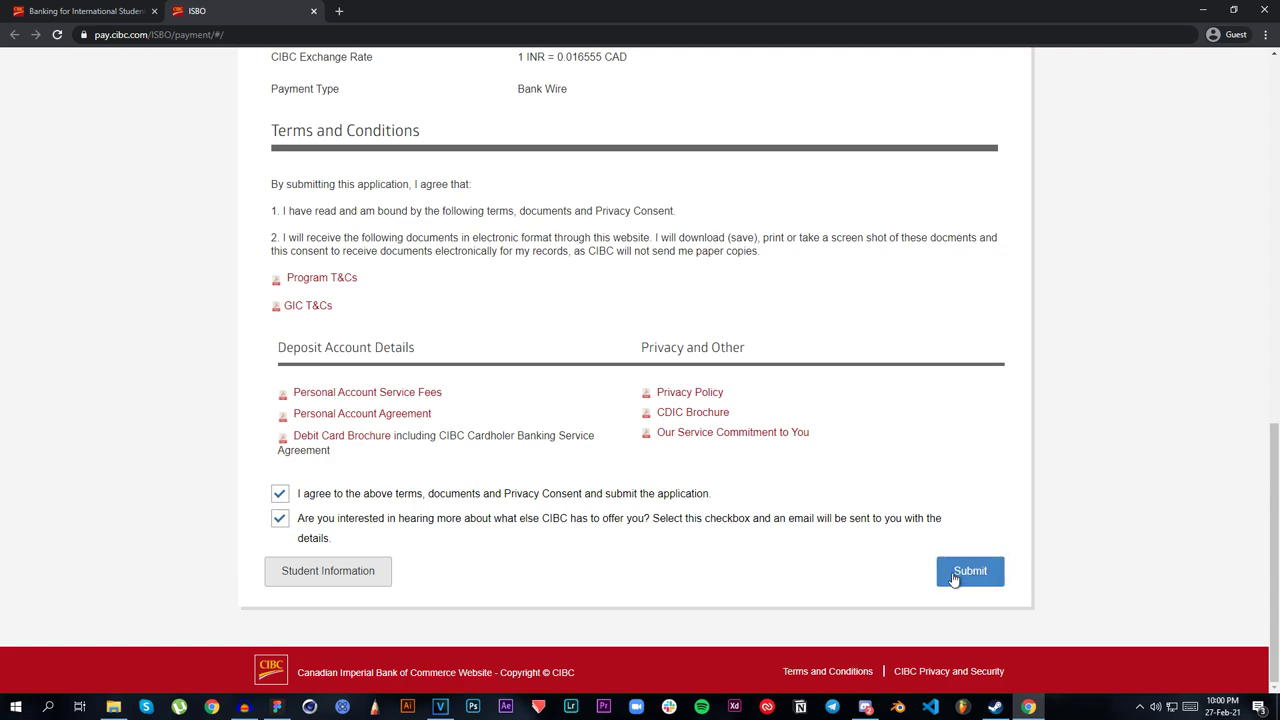